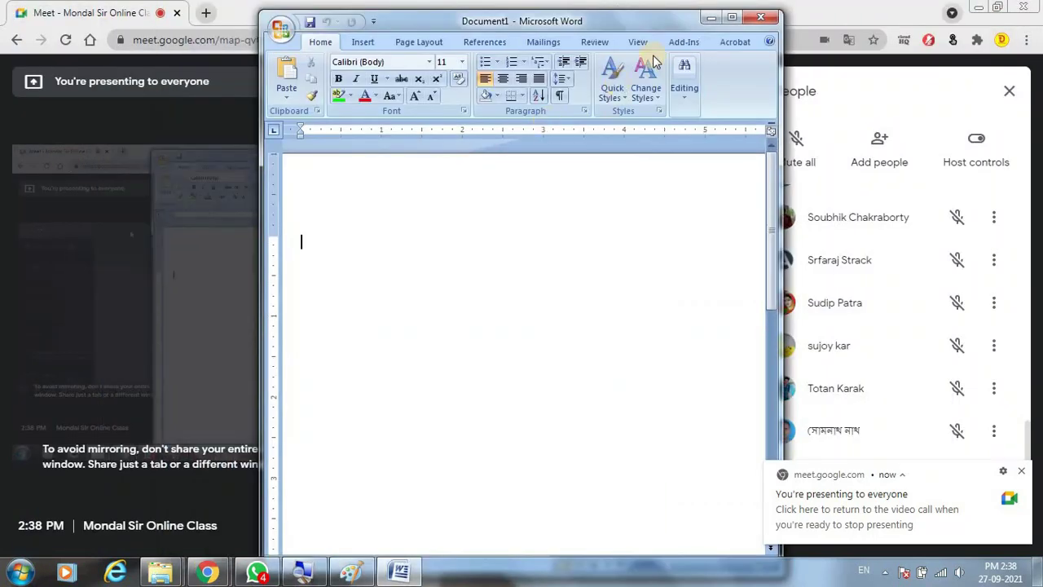
Maximize the blank Document1 window in Word 2007.
left_click(732, 20)
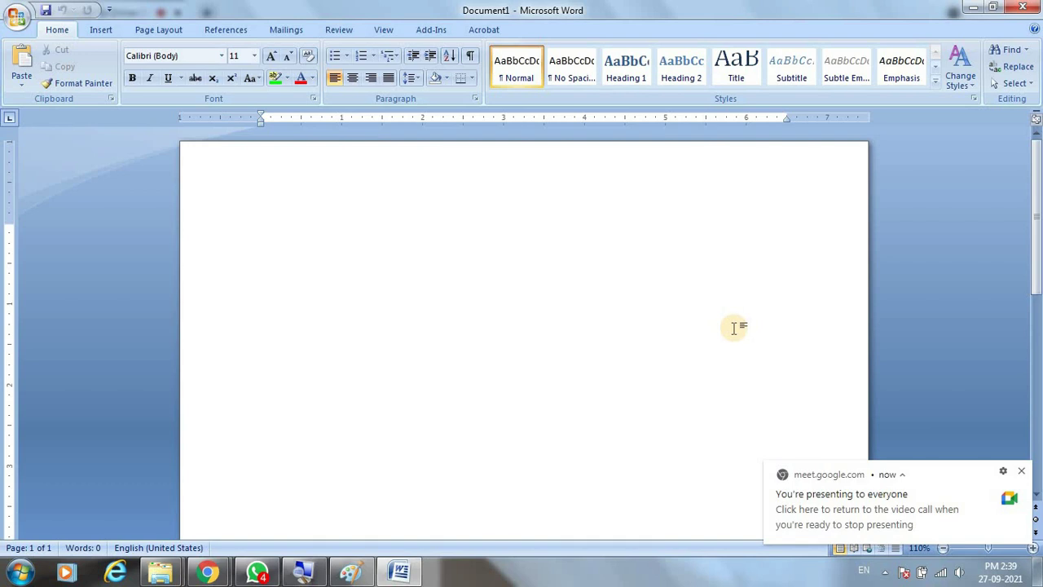
Dismiss the screen-sharing notification and add pages 2 and 3 with Ctrl+Enter page breaks.
left_click(1025, 476)
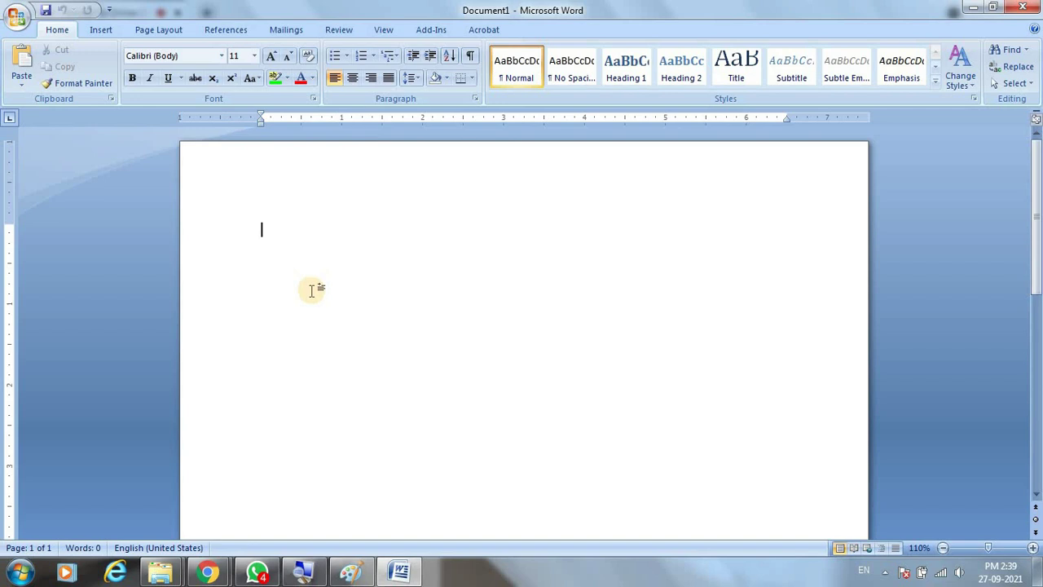
key("ctrl+Return")
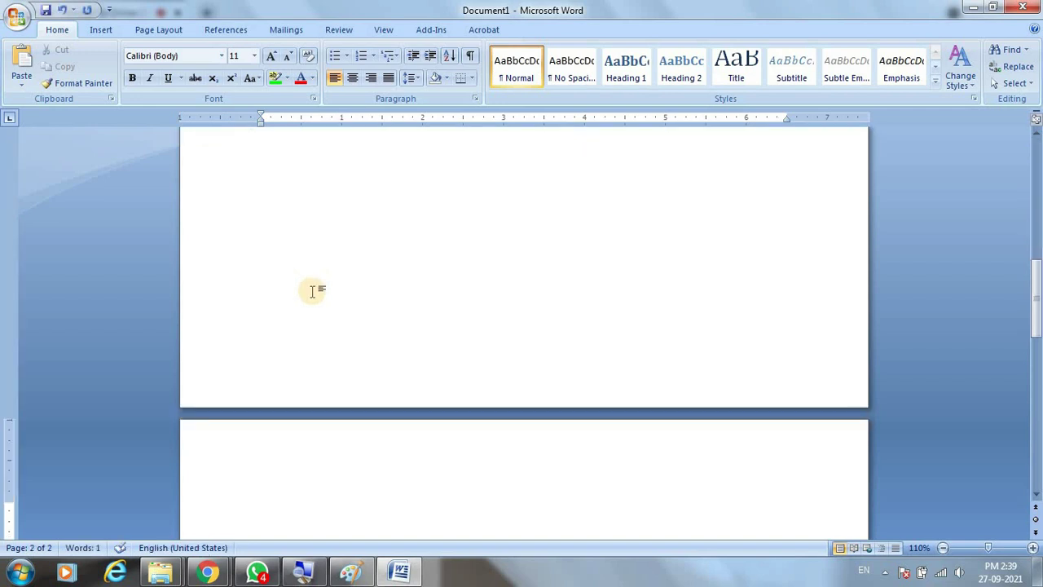
scroll(313, 305, "down", 5)
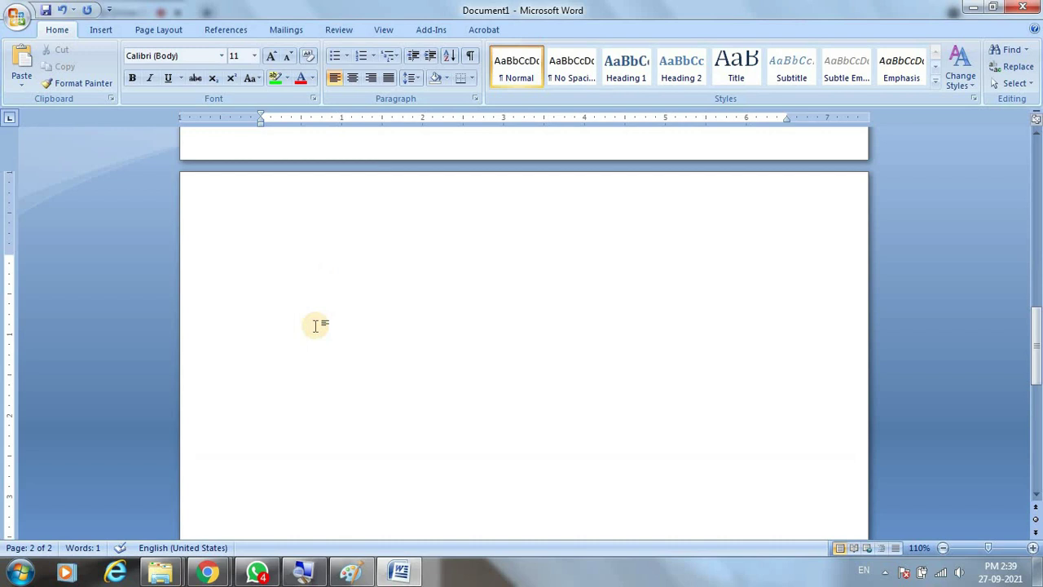
key("ctrl+Return")
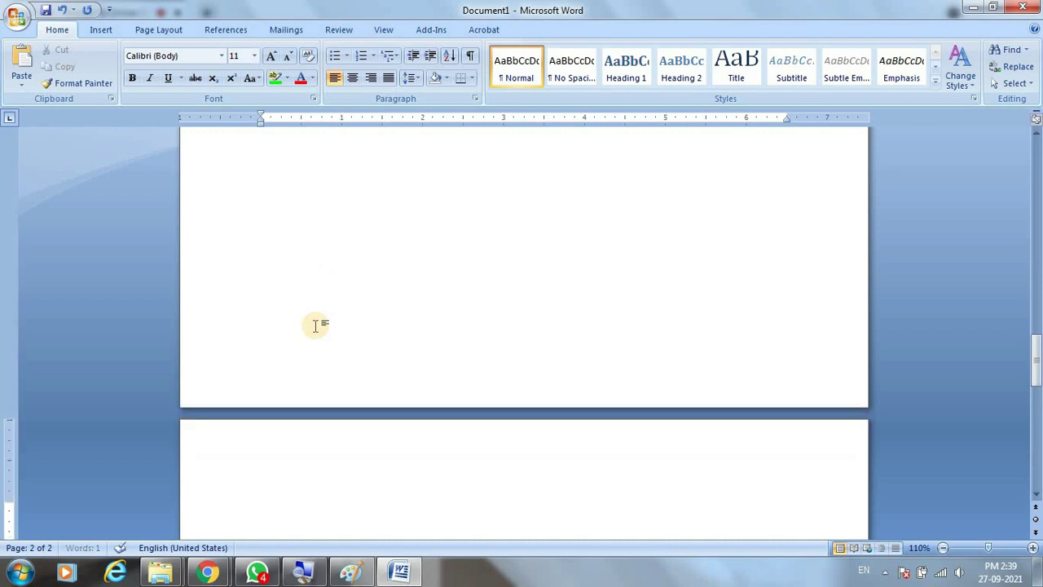
scroll(367, 408, "down", 4)
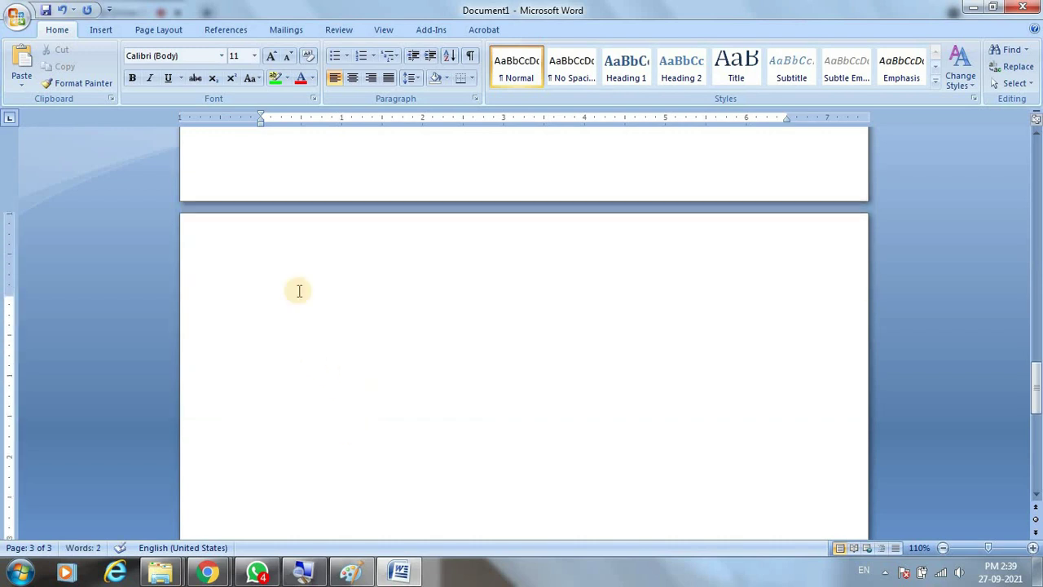
Insert further page breaks from the Insert tab so the document reaches four pages.
left_click(102, 31)
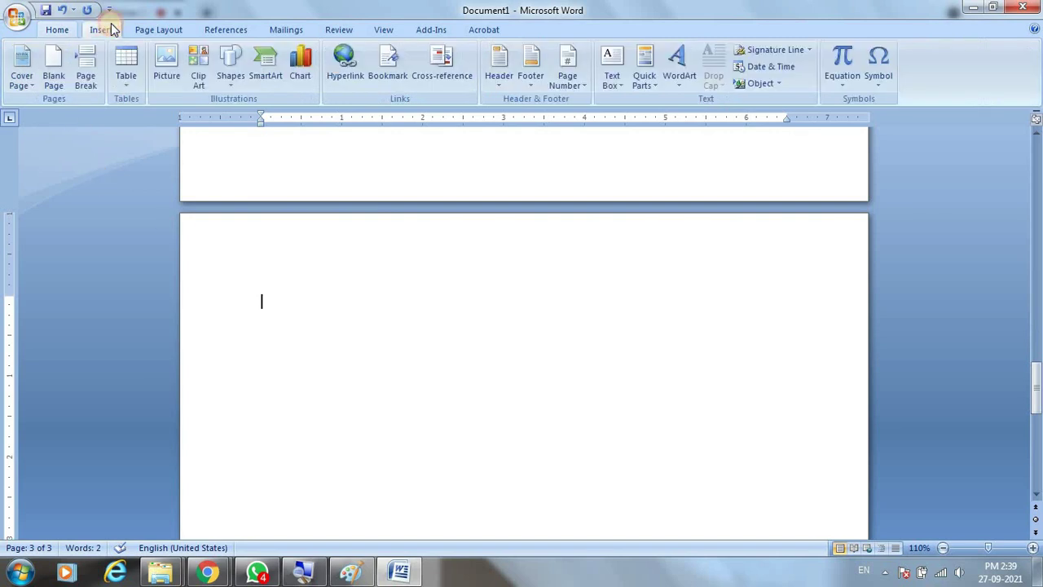
left_click(85, 79)
scroll(373, 395, "down", 3)
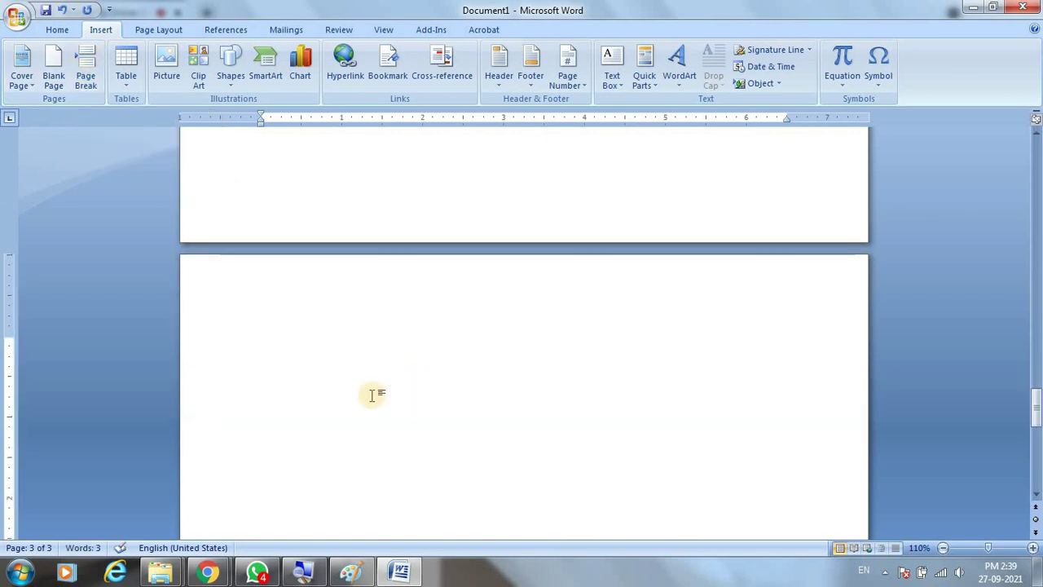
key("ctrl+Return")
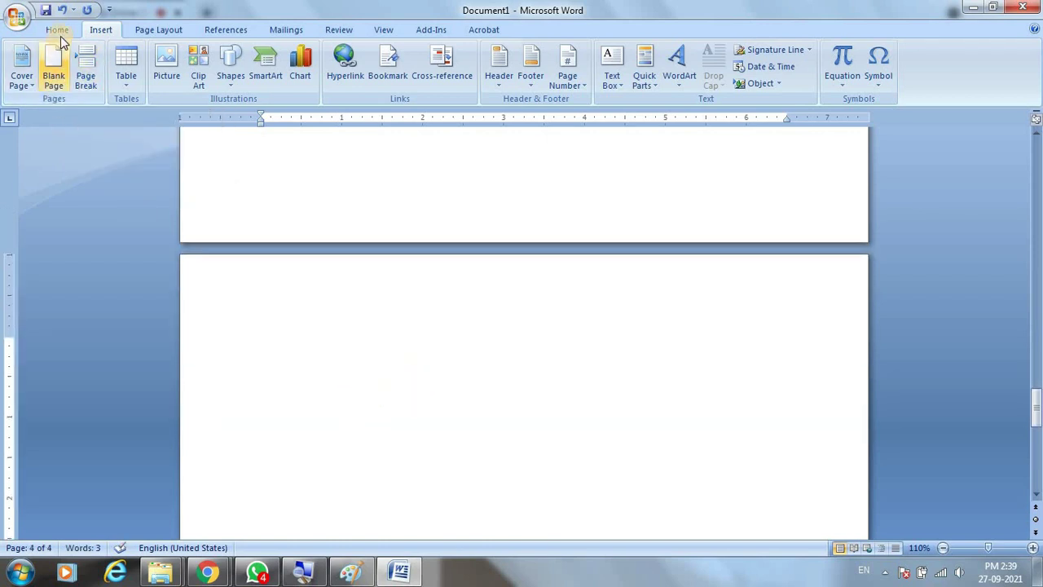
left_click(57, 30)
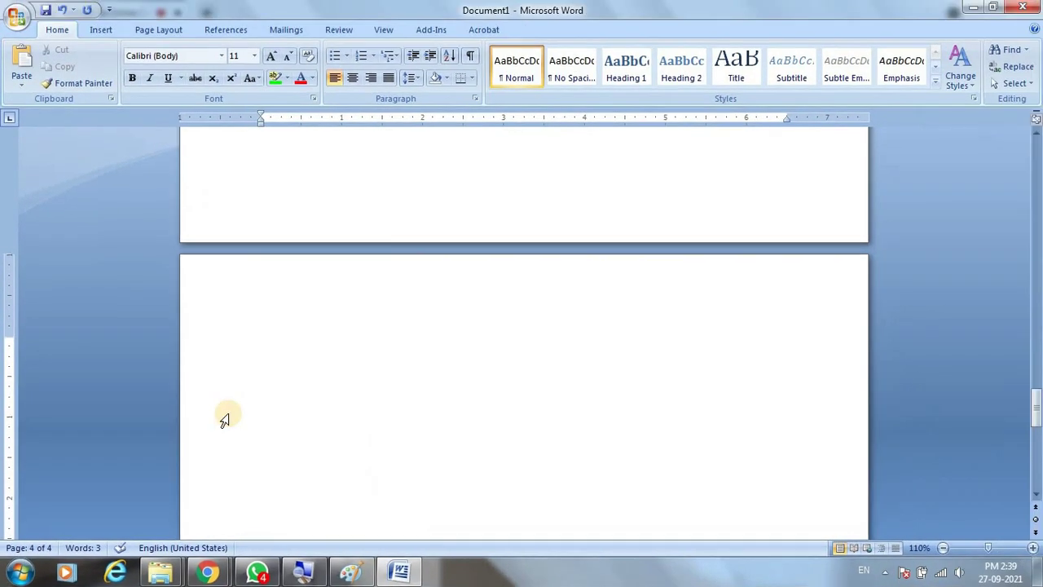
Scroll back up and put the insertion point at the top of page 1.
left_click_drag(1037, 436, 1029, 161)
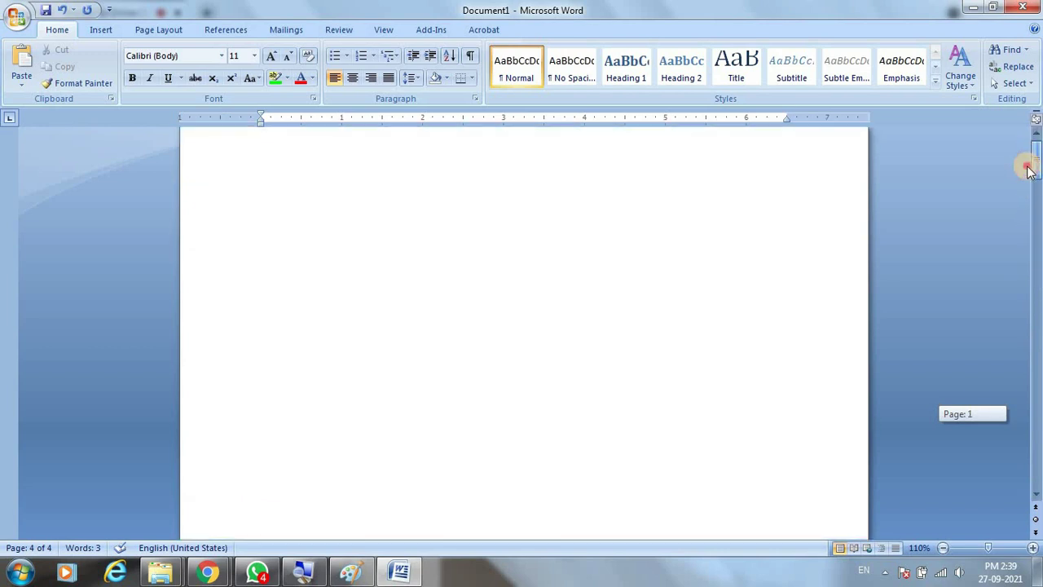
left_click_drag(1030, 167, 780, 185)
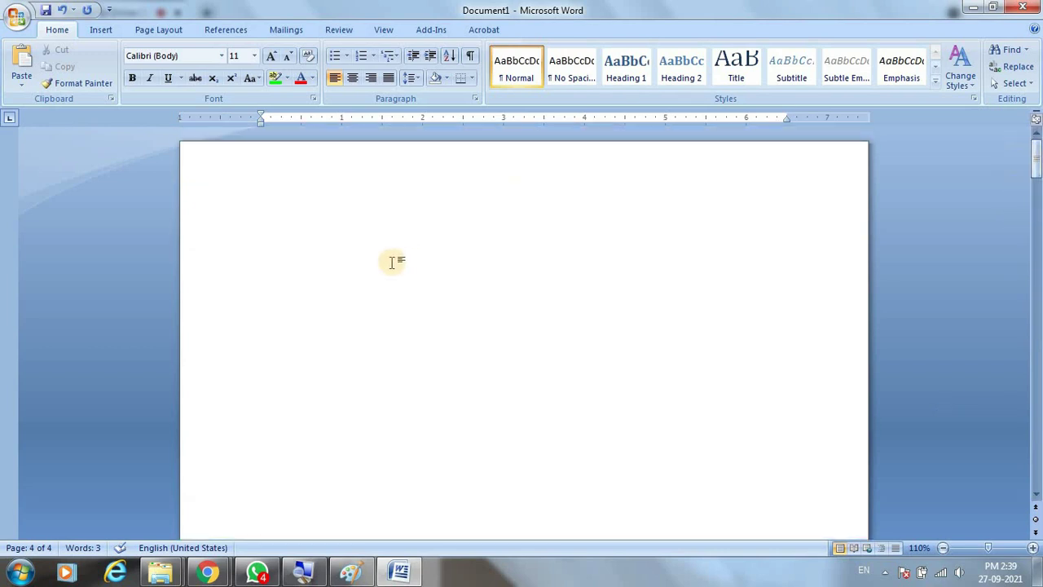
left_click(364, 285)
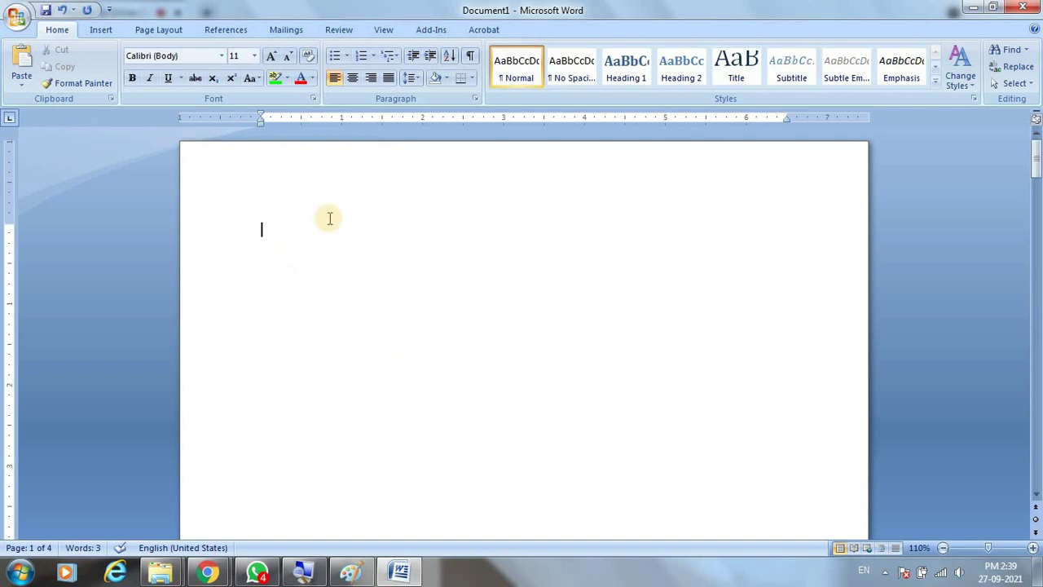
In Page Borders, choose the purple butterfly art for the page border.
left_click(154, 35)
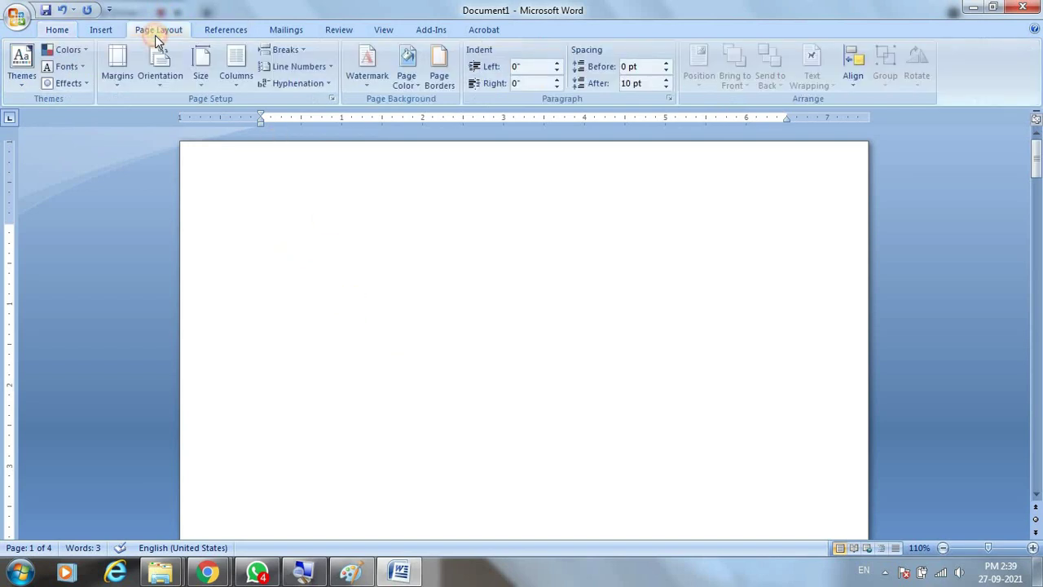
left_click(436, 74)
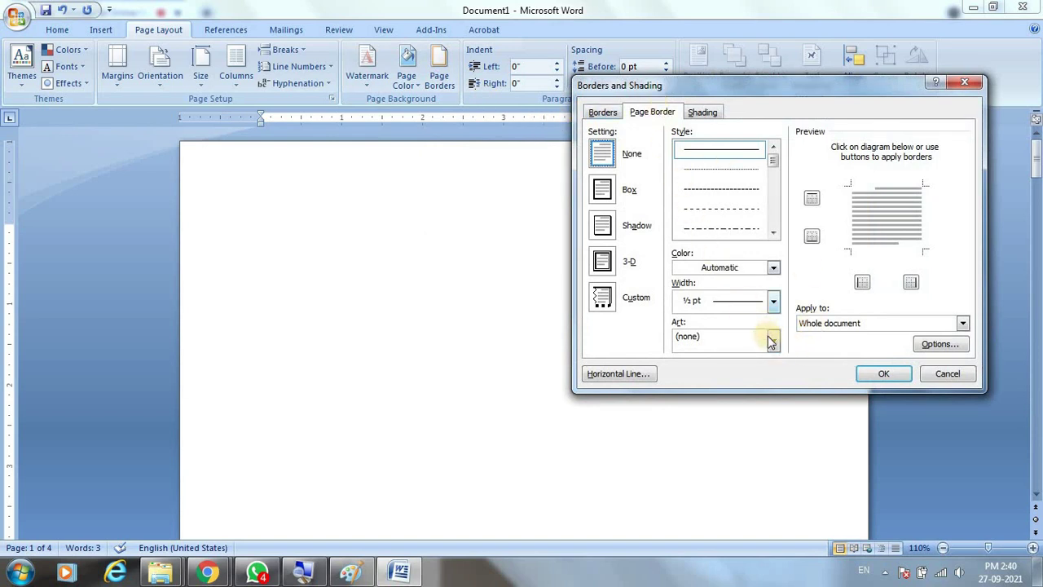
left_click(773, 349)
scroll(749, 383, "down", 3)
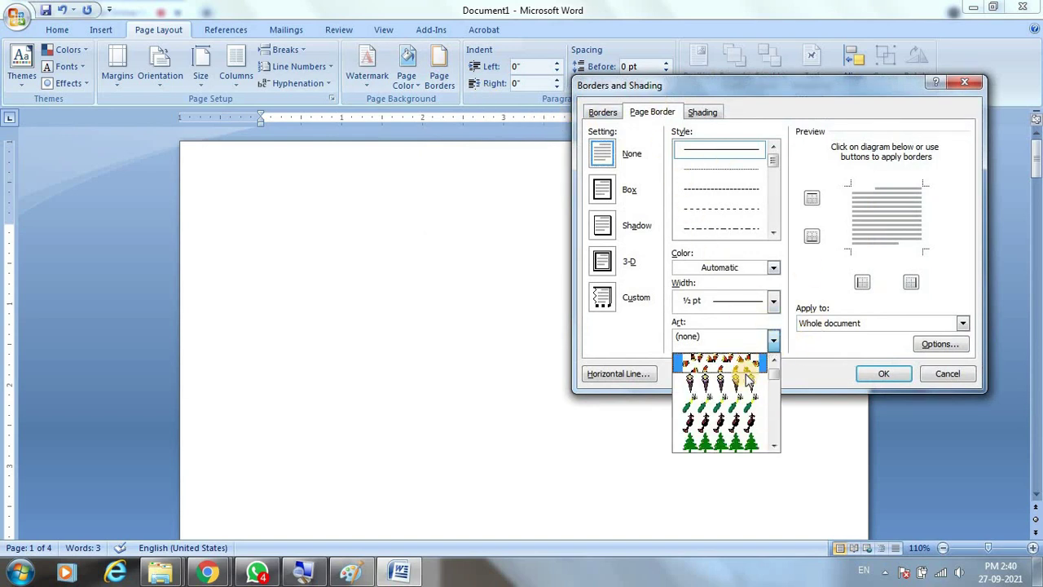
scroll(748, 383, "down", 3)
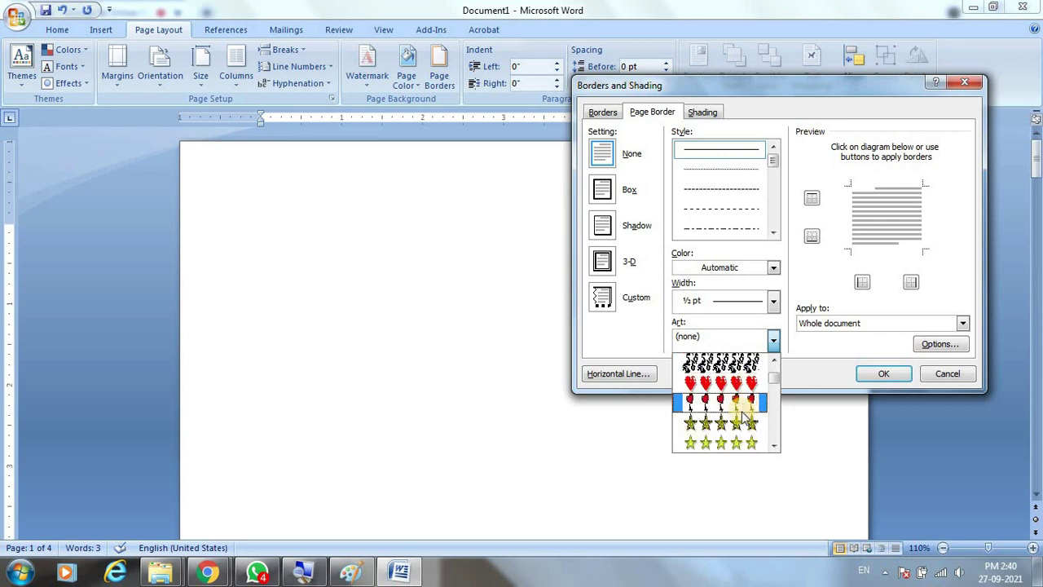
scroll(743, 411, "down", 2)
scroll(740, 430, "down", 2)
scroll(741, 429, "down", 2)
scroll(738, 432, "down", 2)
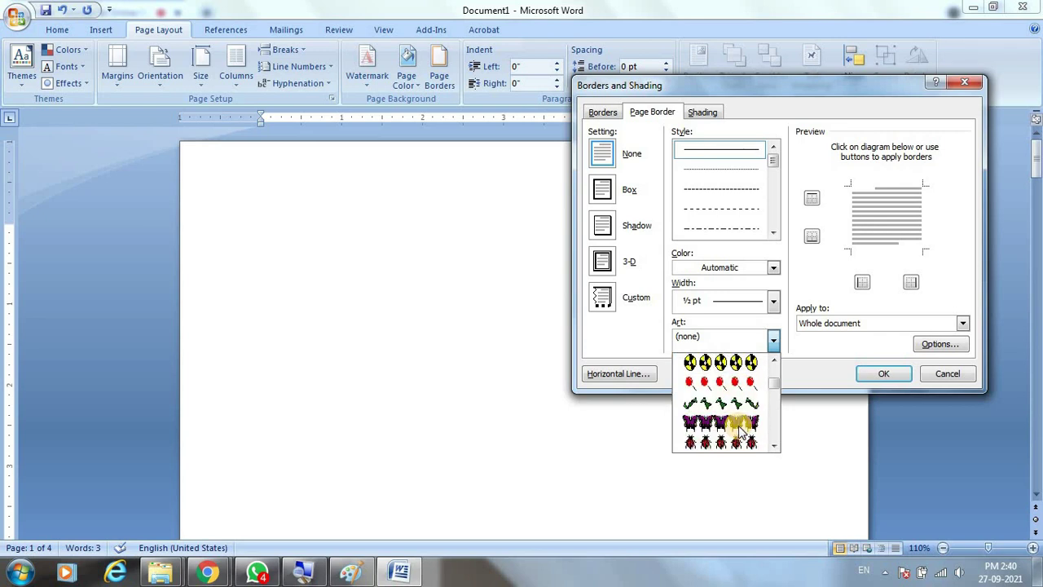
scroll(737, 434, "down", 1)
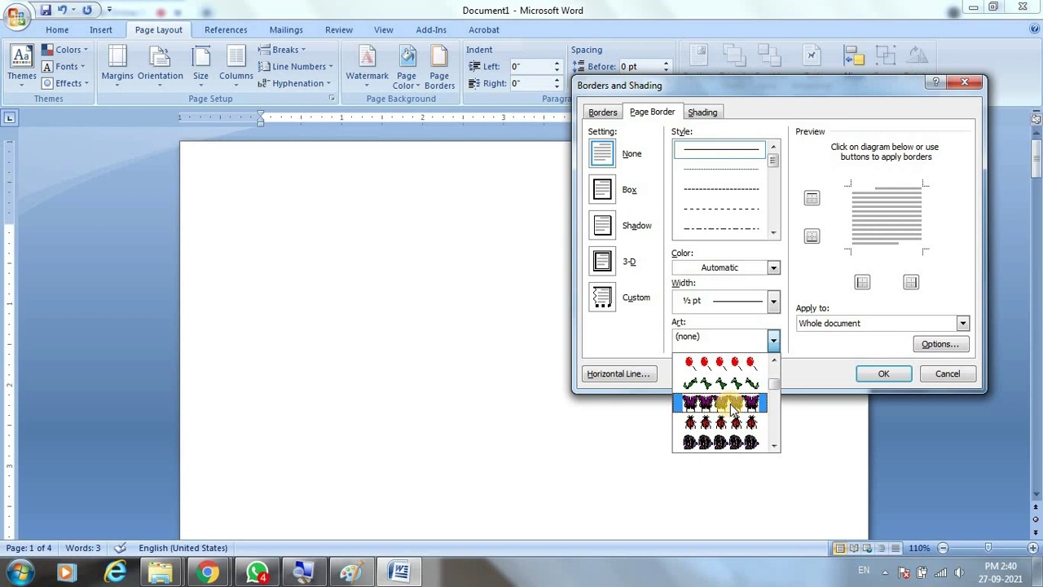
left_click(731, 405)
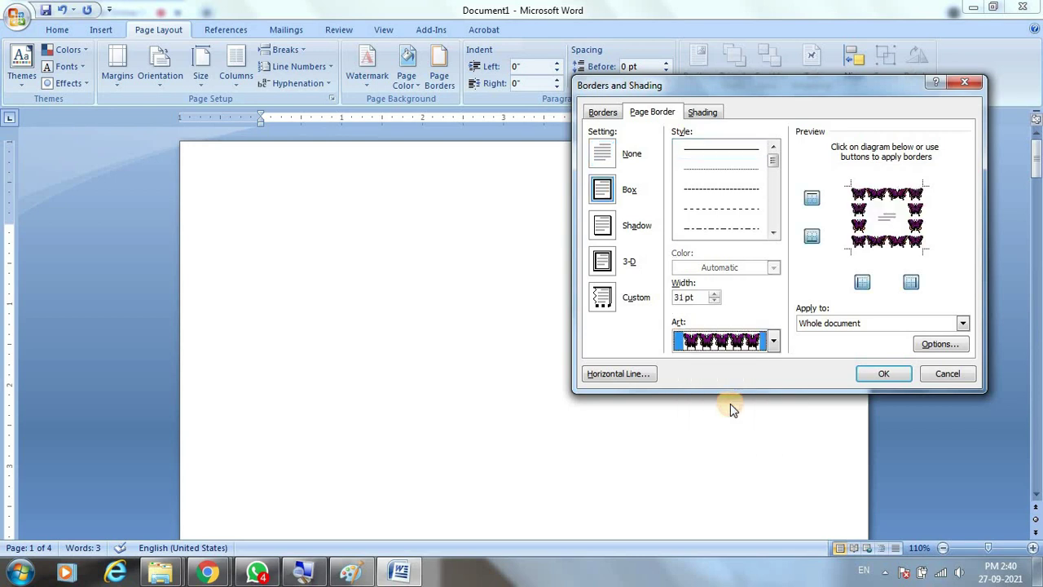
Narrow the butterfly border width to 20 pt and apply it to the pages.
left_click(715, 301)
left_click(715, 300)
left_click(715, 301)
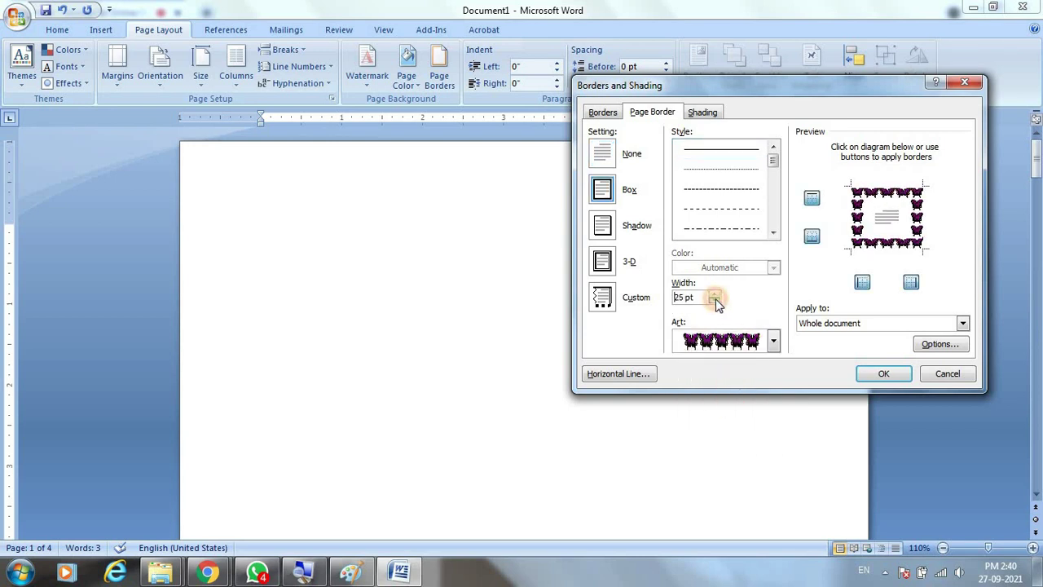
left_click(715, 301)
left_click(715, 301)
left_click(715, 301)
left_click(714, 300)
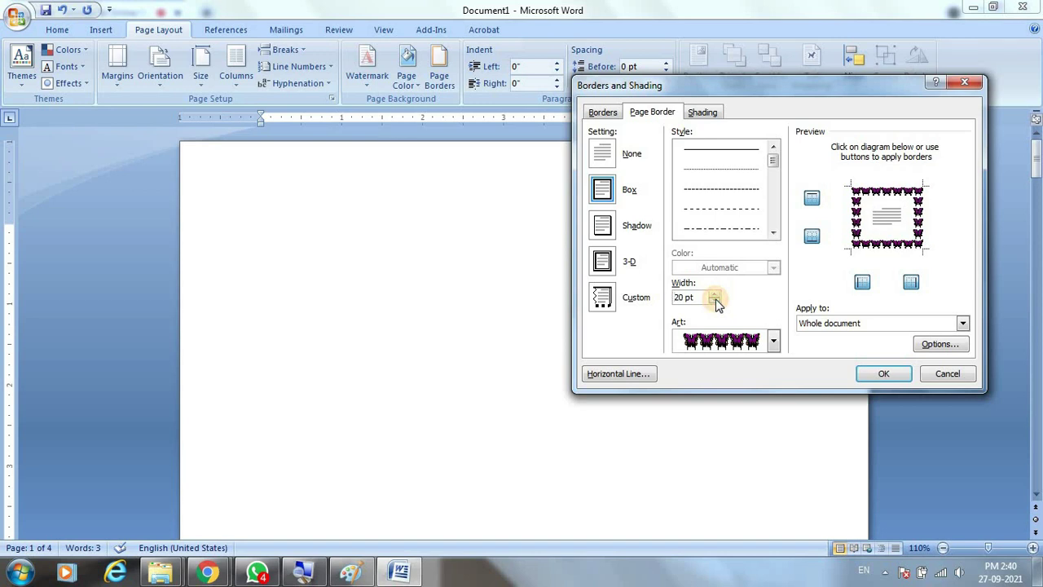
left_click(882, 375)
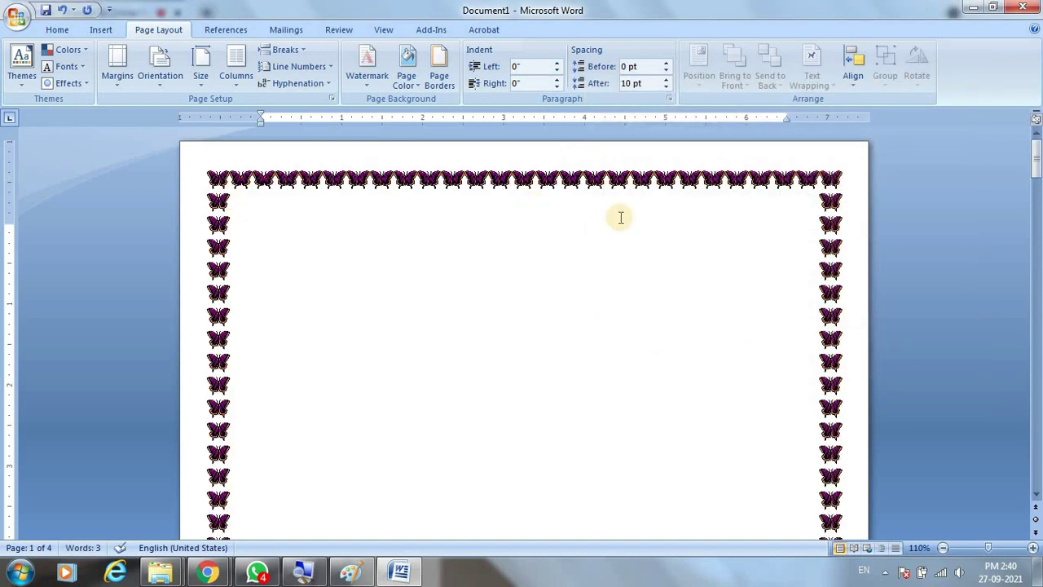
Scroll through all four pages to check the butterfly border.
scroll(628, 245, "down", 5)
scroll(636, 293, "down", 5)
scroll(632, 308, "down", 5)
scroll(631, 315, "down", 5)
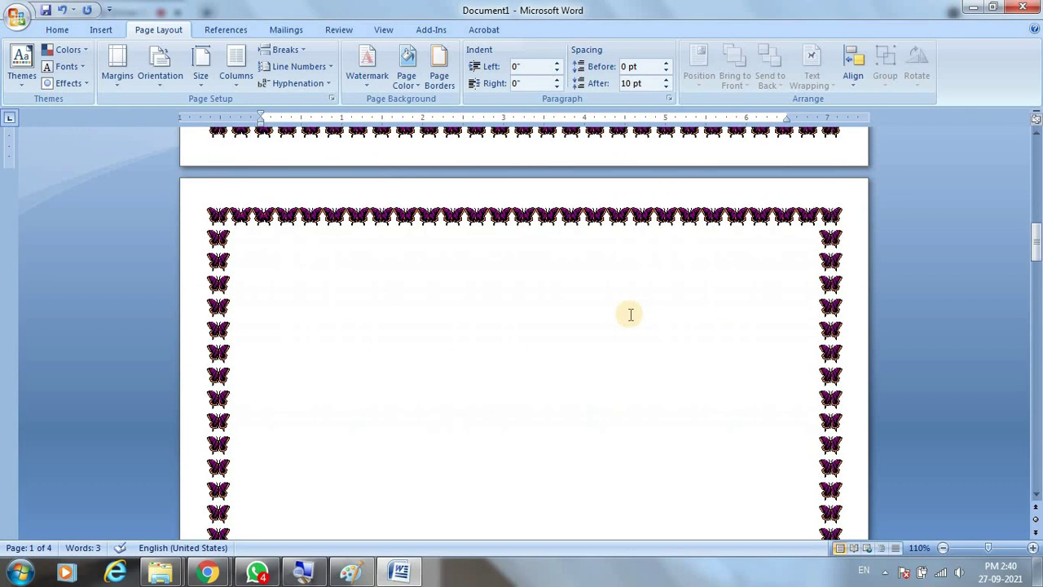
scroll(631, 315, "down", 5)
scroll(626, 319, "down", 5)
scroll(626, 319, "down", 5)
scroll(628, 319, "down", 5)
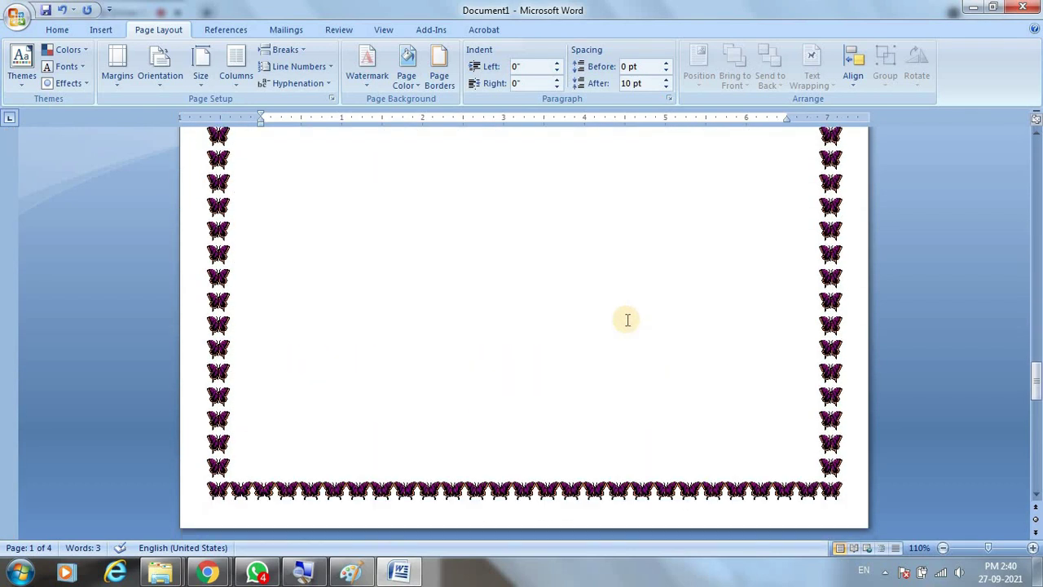
scroll(628, 319, "down", 5)
scroll(626, 317, "down", 5)
scroll(626, 318, "down", 5)
scroll(626, 317, "up", 5)
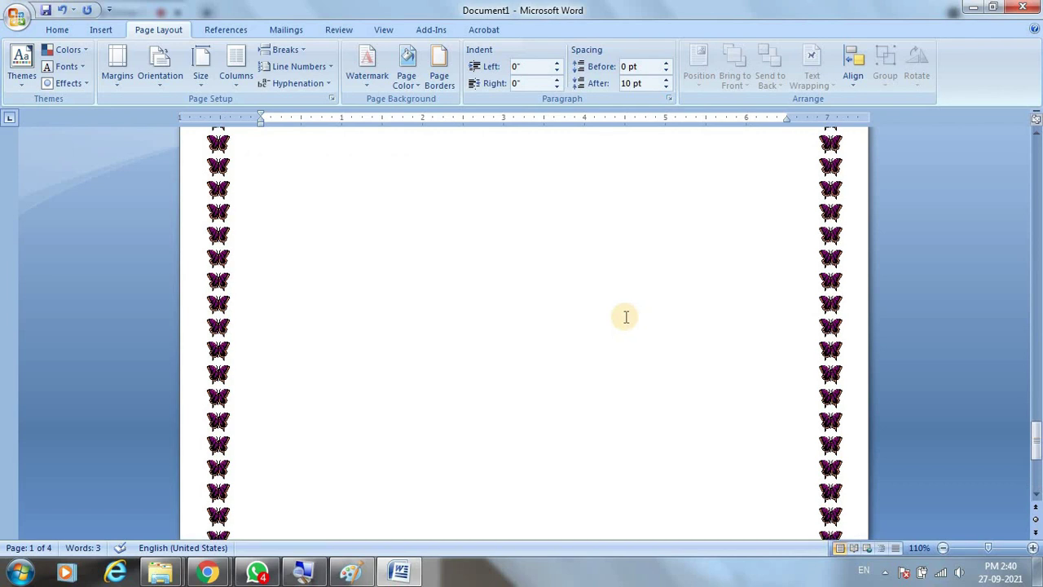
scroll(626, 317, "up", 5)
scroll(625, 312, "up", 5)
scroll(624, 312, "up", 5)
scroll(478, 361, "up", 5)
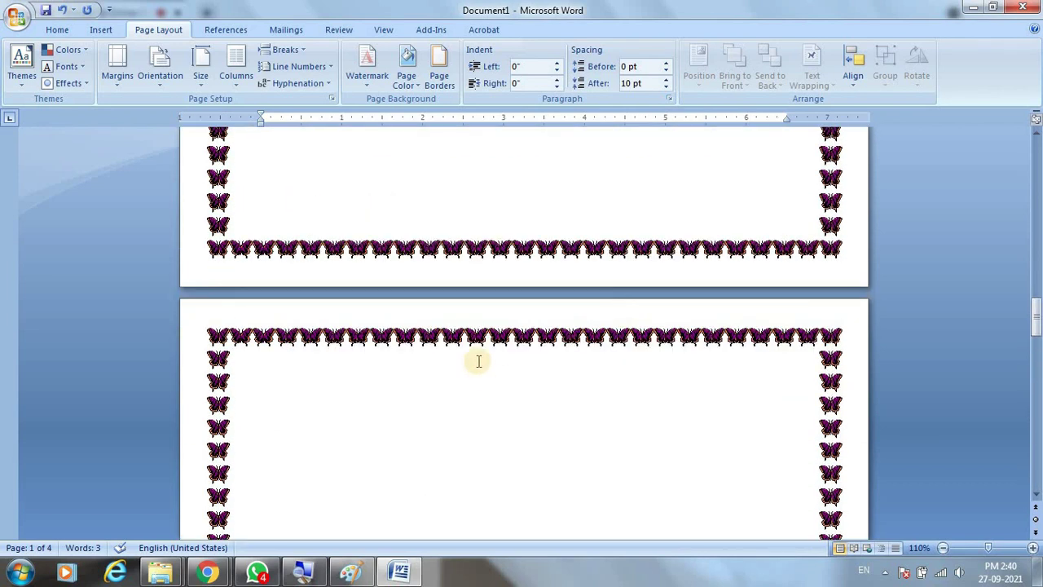
scroll(386, 294, "up", 3)
scroll(338, 315, "up", 2)
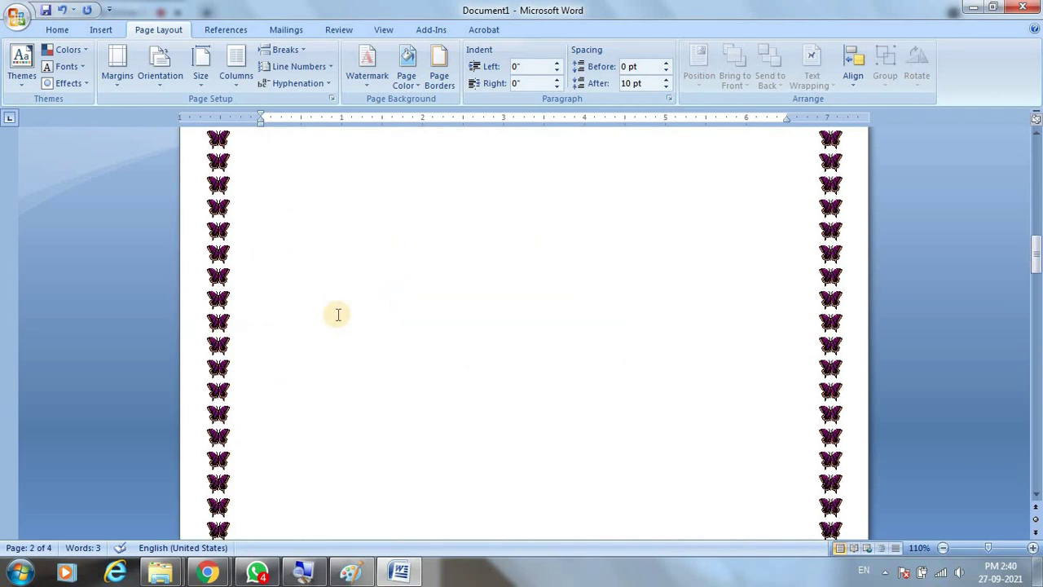
scroll(338, 314, "down", 3)
With the cursor on page 2, apply the red-flower art border to this section only.
left_click(289, 394)
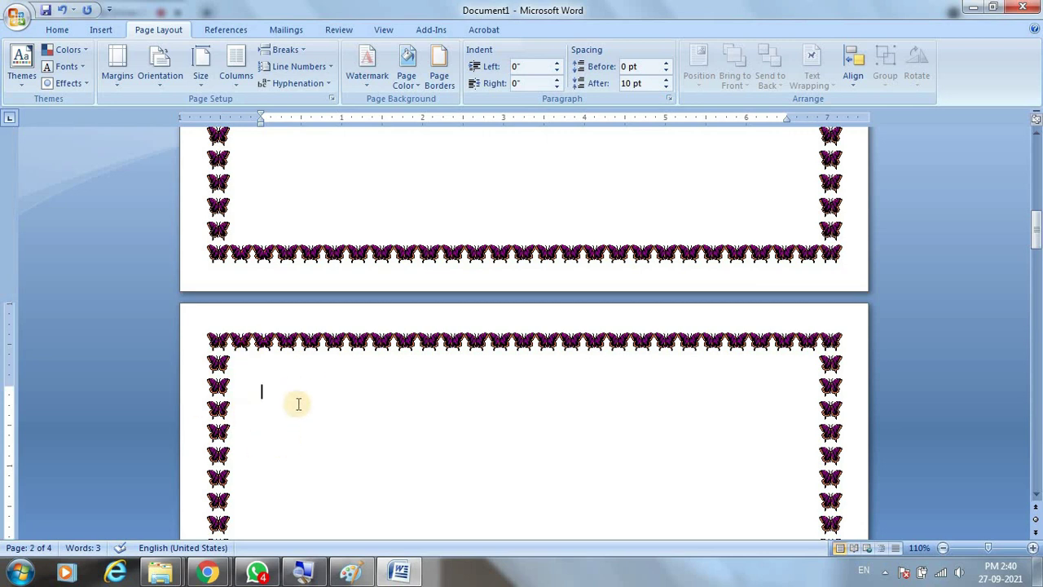
left_click(443, 74)
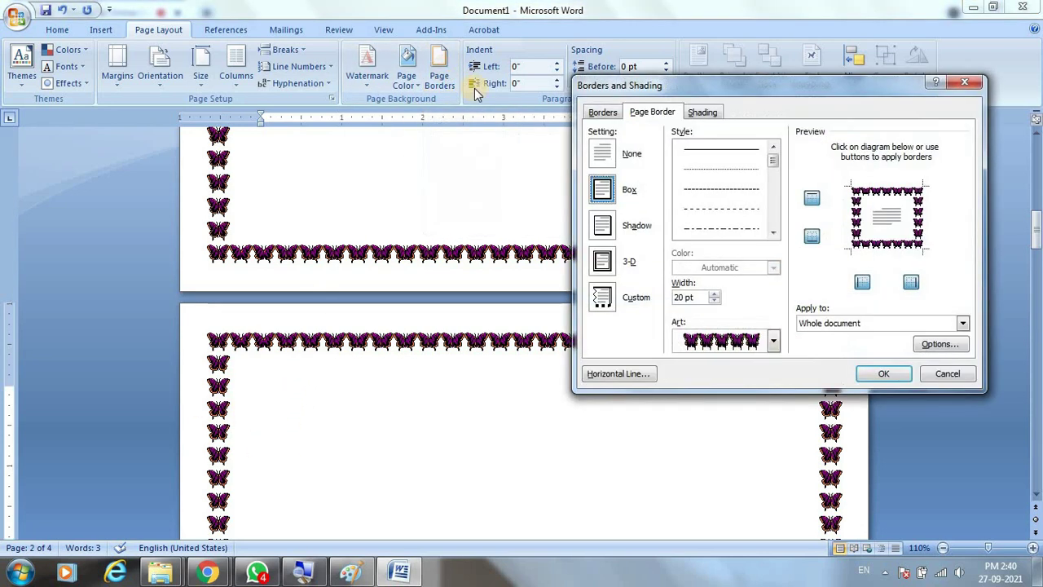
left_click(773, 342)
scroll(732, 426, "down", 2)
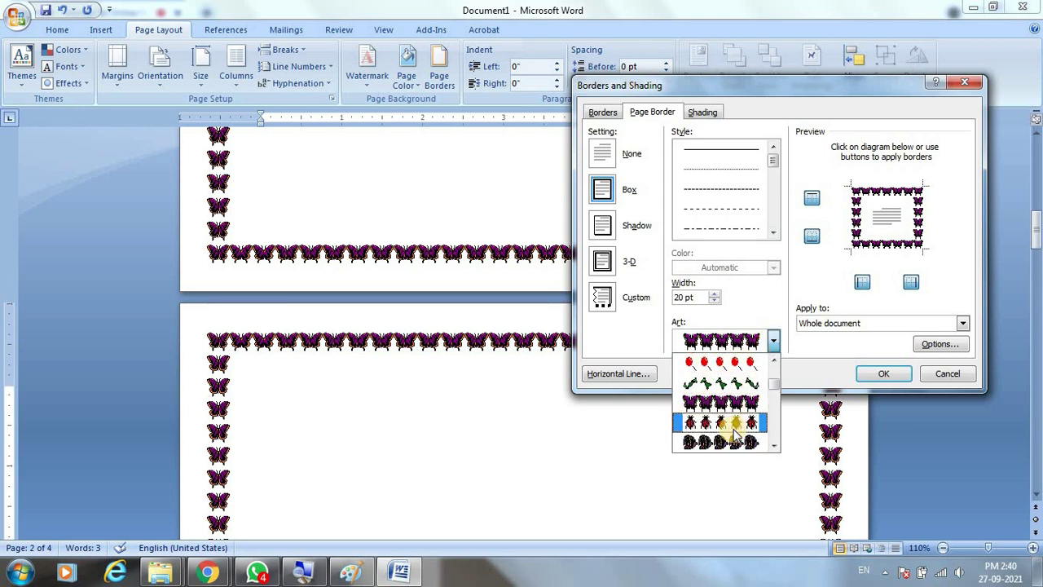
scroll(732, 428, "down", 2)
scroll(732, 432, "down", 2)
scroll(732, 436, "down", 2)
scroll(732, 432, "down", 2)
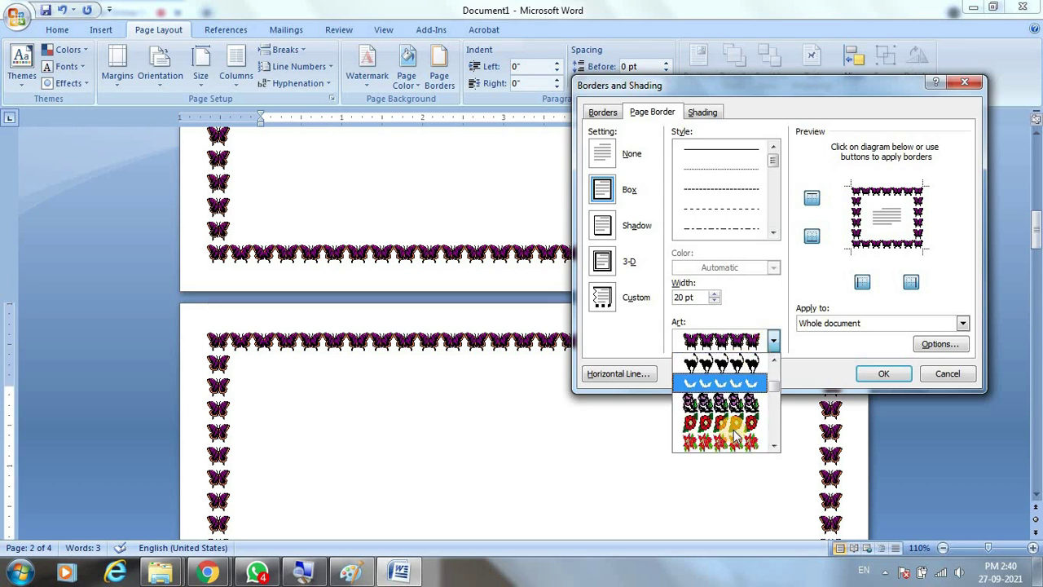
scroll(730, 420, "down", 2)
left_click(724, 406)
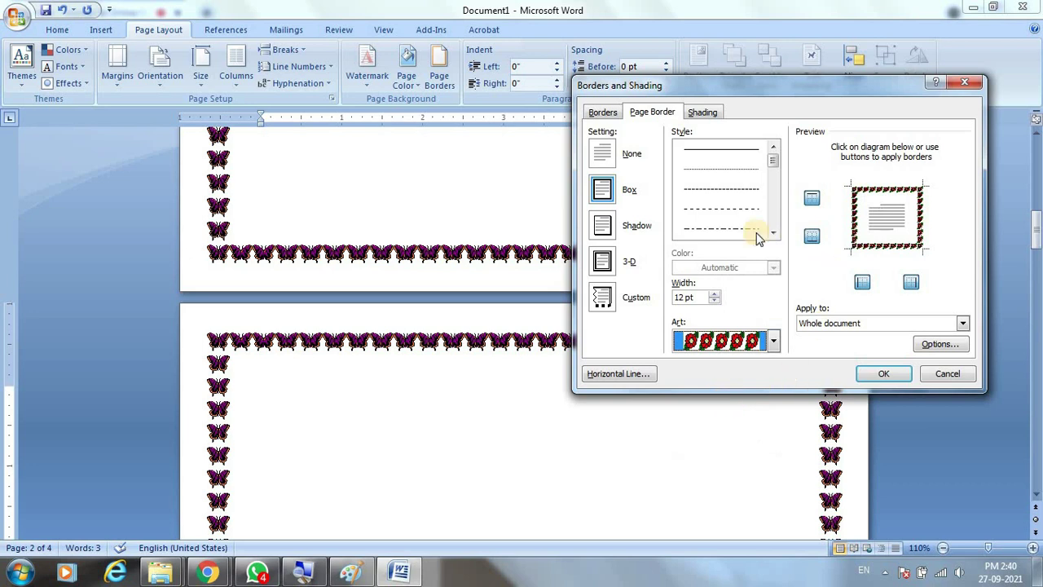
left_click(963, 323)
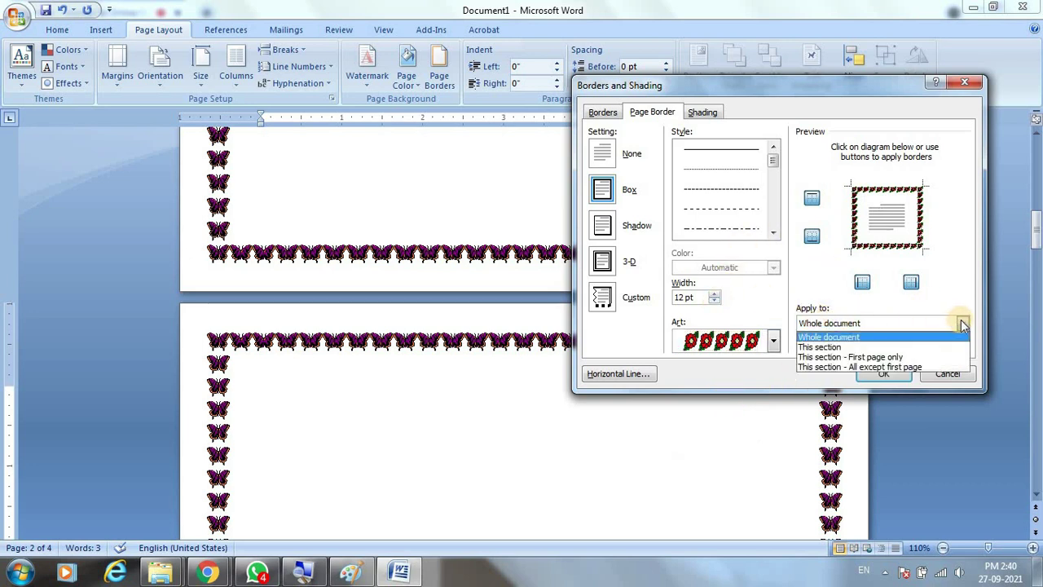
left_click(819, 348)
left_click(896, 375)
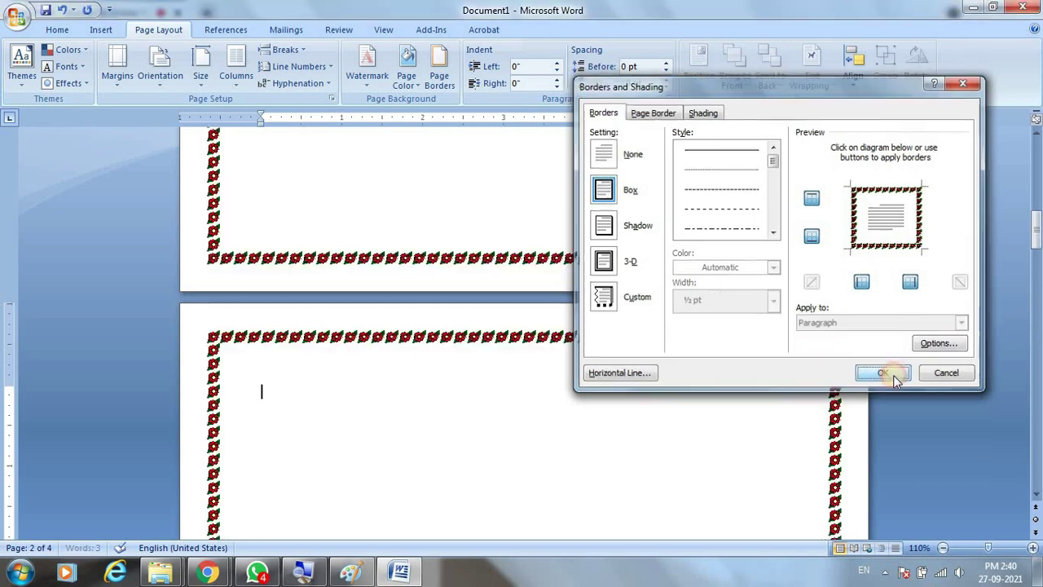
Scroll through the pages to review the 12 pt red-flower border.
scroll(590, 395, "down", 3)
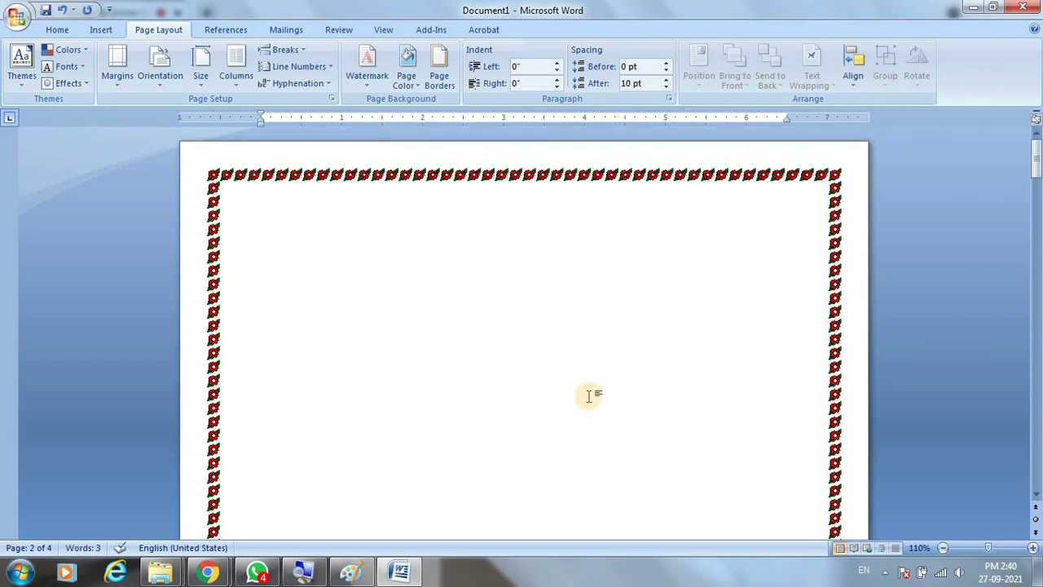
scroll(590, 396, "down", 5)
scroll(590, 396, "down", 5)
scroll(591, 395, "down", 5)
scroll(596, 395, "down", 5)
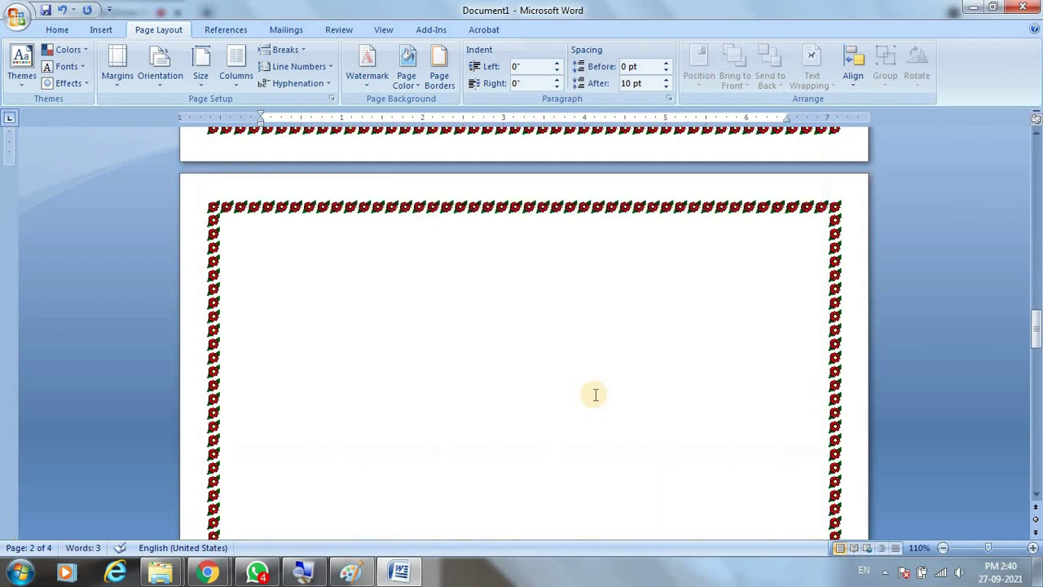
scroll(596, 394, "down", 10)
scroll(597, 403, "down", 5)
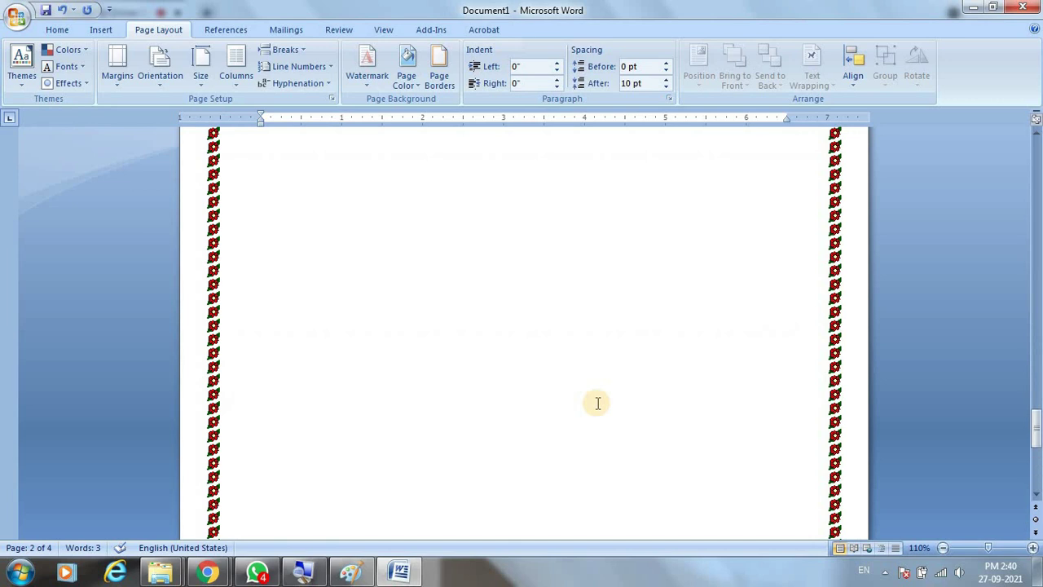
scroll(598, 403, "up", 10)
scroll(598, 403, "up", 10)
scroll(597, 402, "up", 10)
scroll(598, 403, "up", 10)
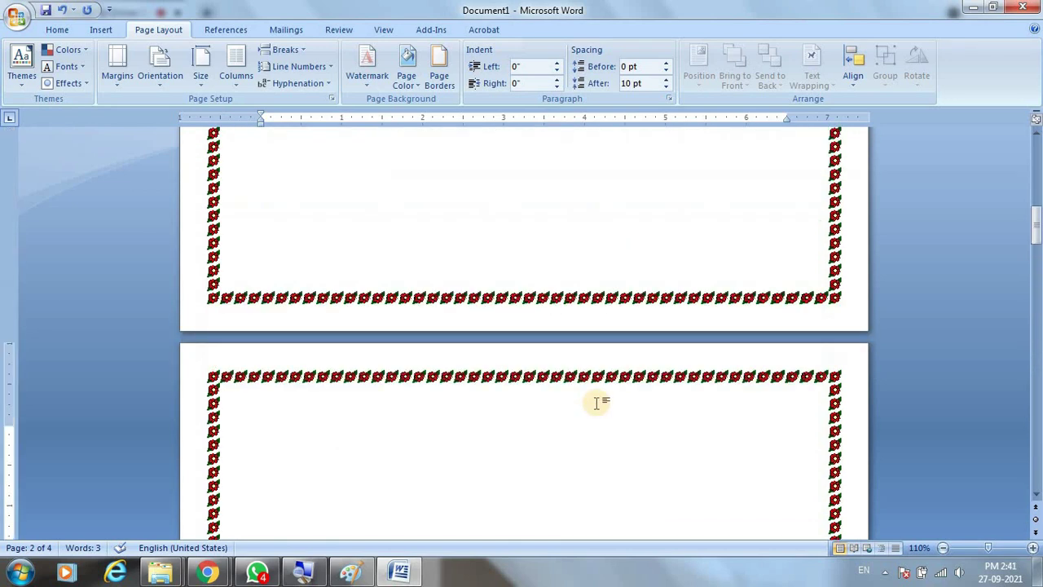
scroll(598, 403, "up", 10)
scroll(598, 403, "up", 10)
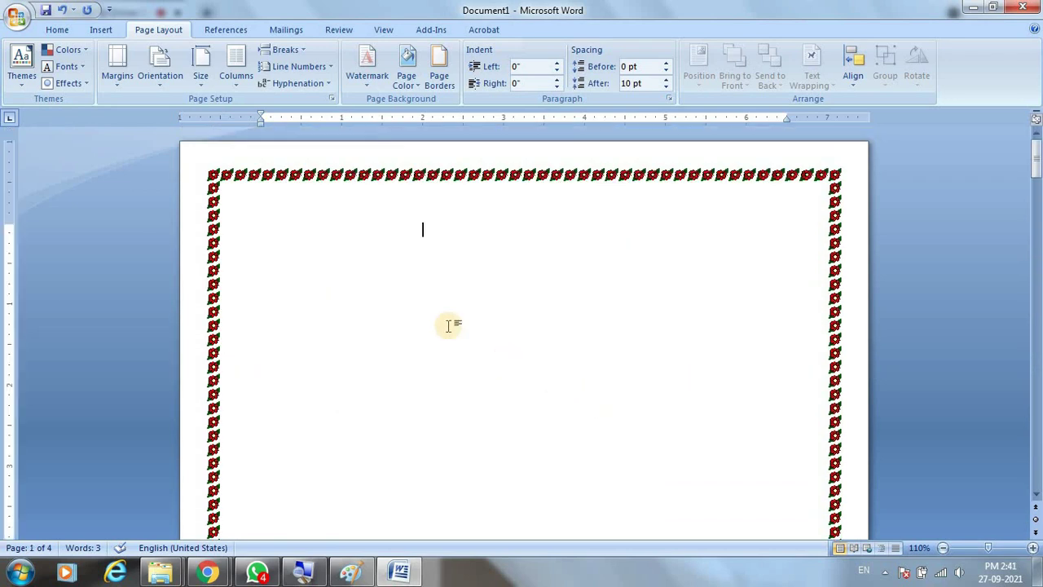
Choose the 31 pt pink rose art border and apply it to this section only.
left_click(444, 83)
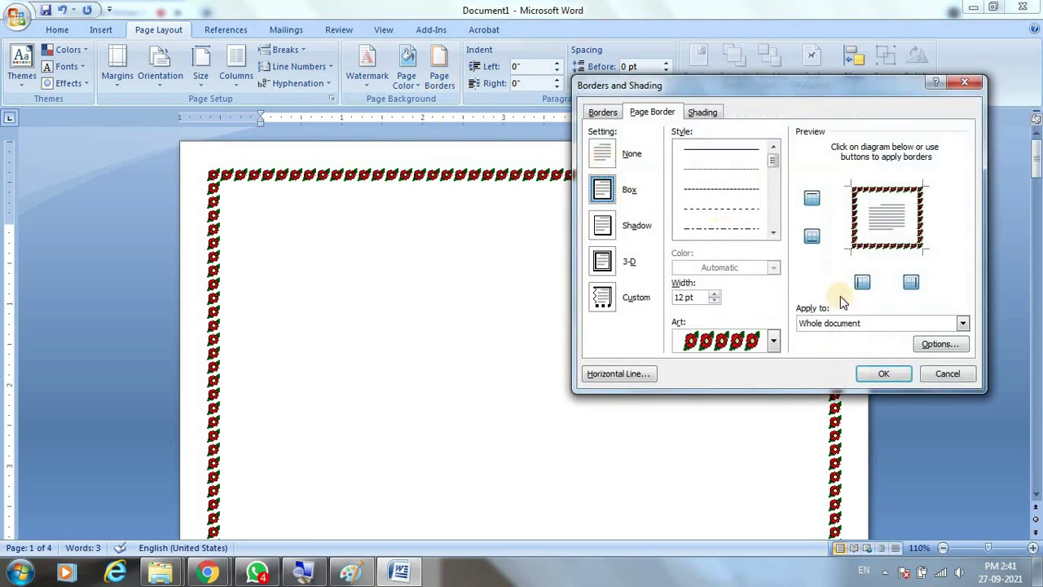
left_click(772, 341)
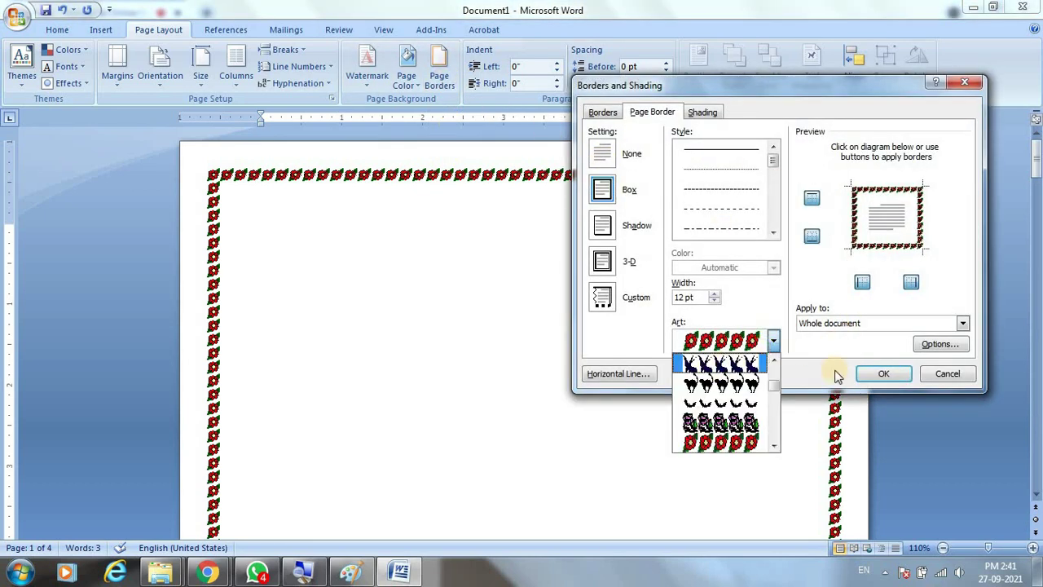
left_click(948, 374)
left_click(435, 77)
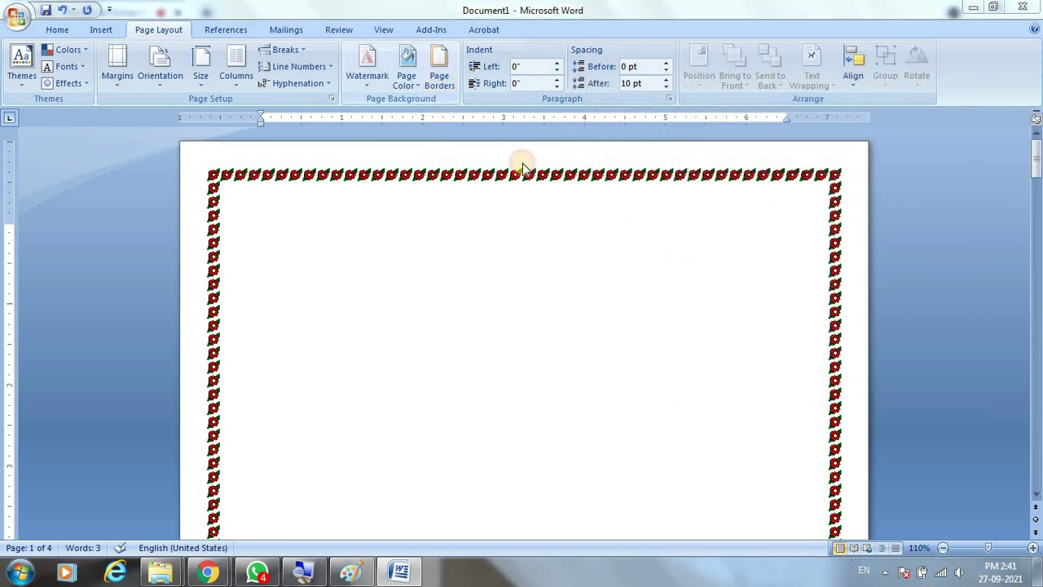
left_click(774, 342)
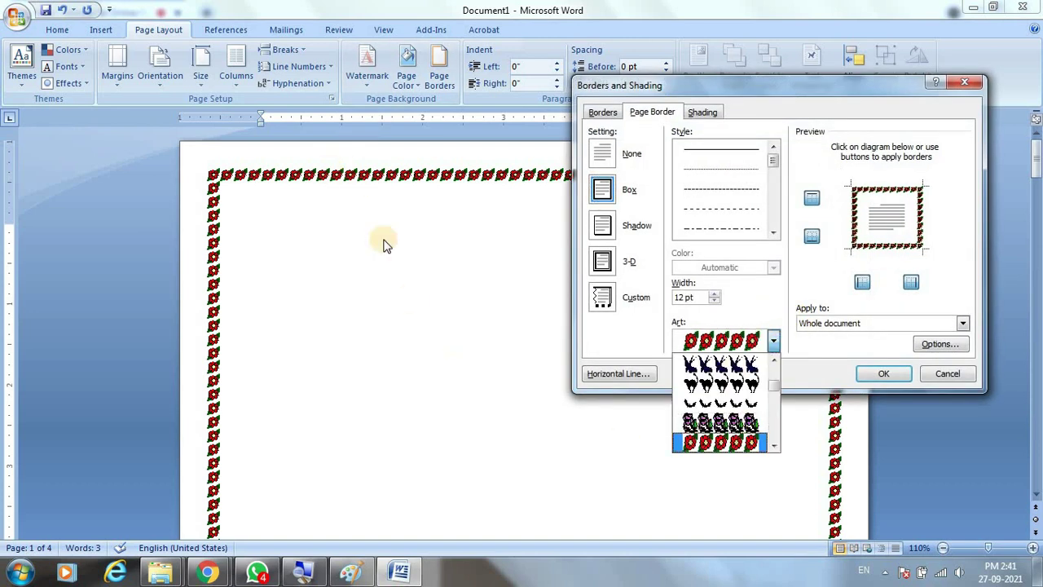
left_click(720, 423)
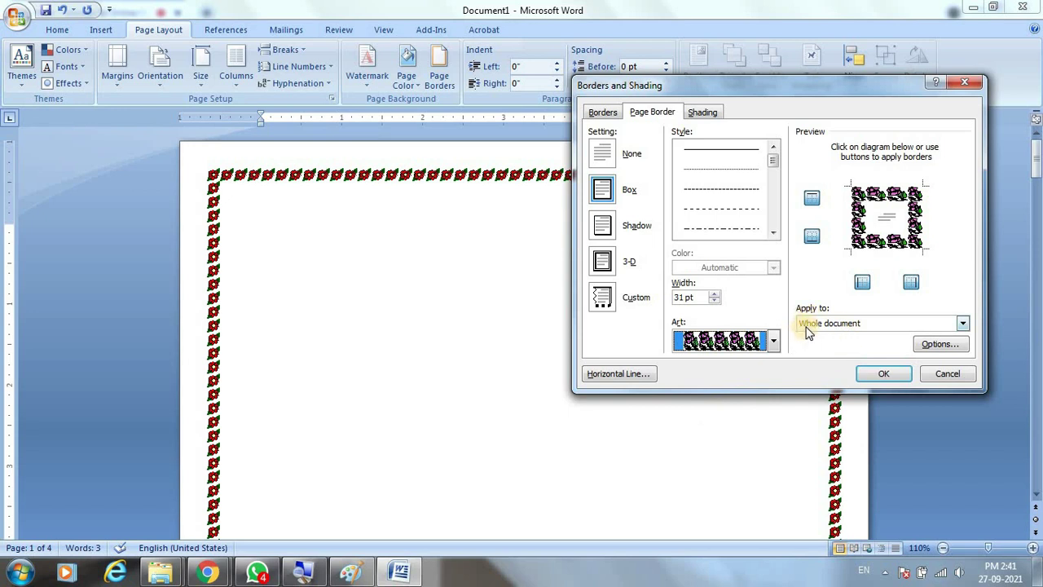
left_click(962, 324)
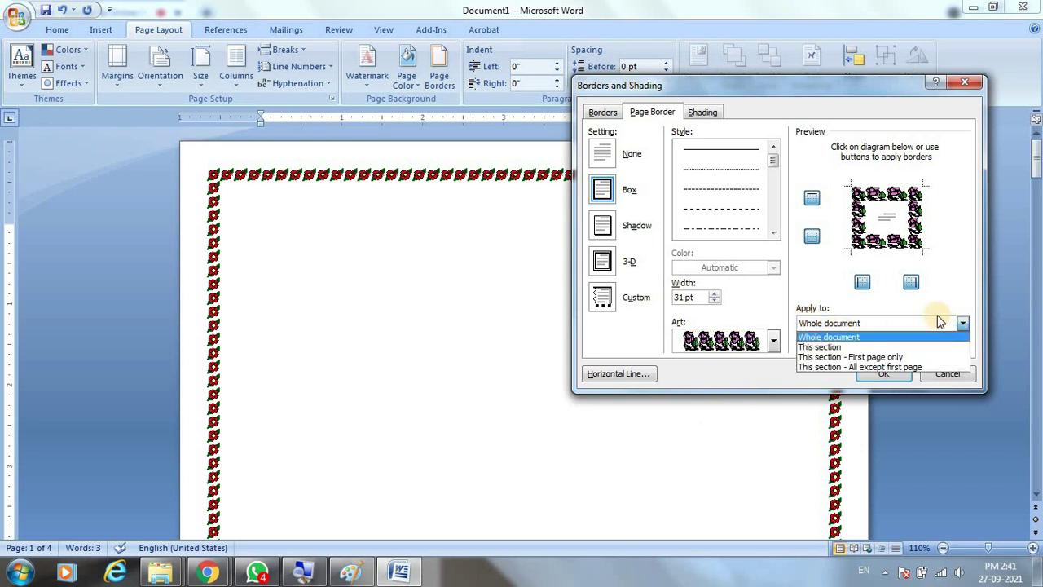
left_click(829, 349)
left_click(867, 374)
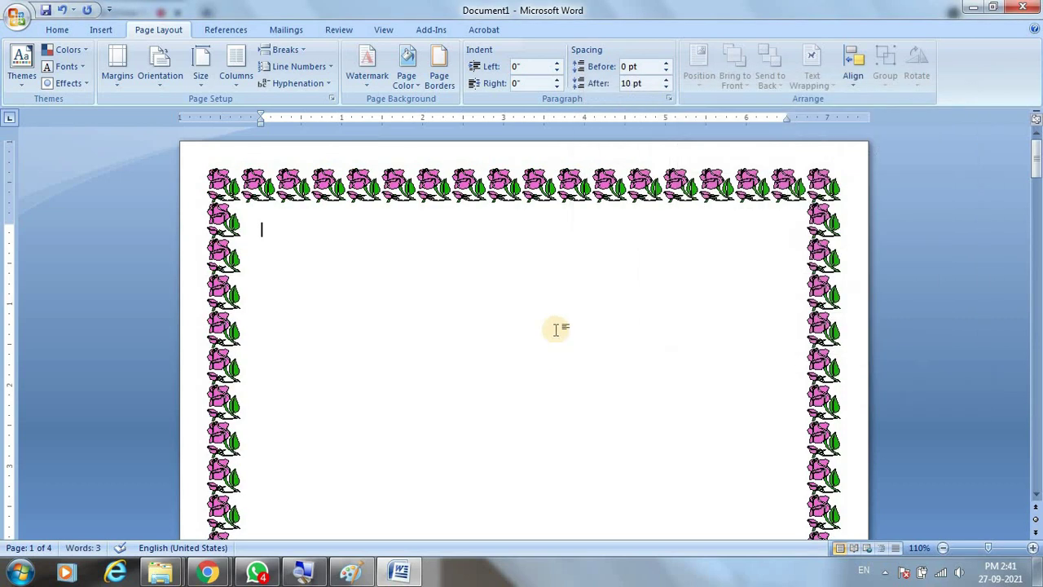
Scroll through the pages to review the pink rose border.
scroll(598, 349, "down", 15)
scroll(608, 365, "down", 5)
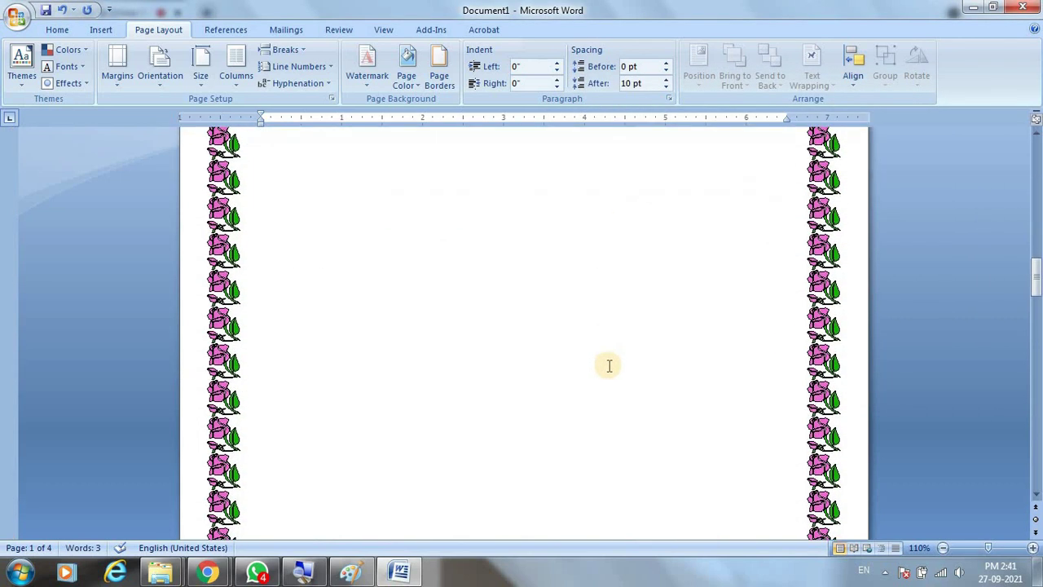
scroll(608, 365, "down", 8)
scroll(608, 364, "up", 6)
scroll(608, 365, "up", 5)
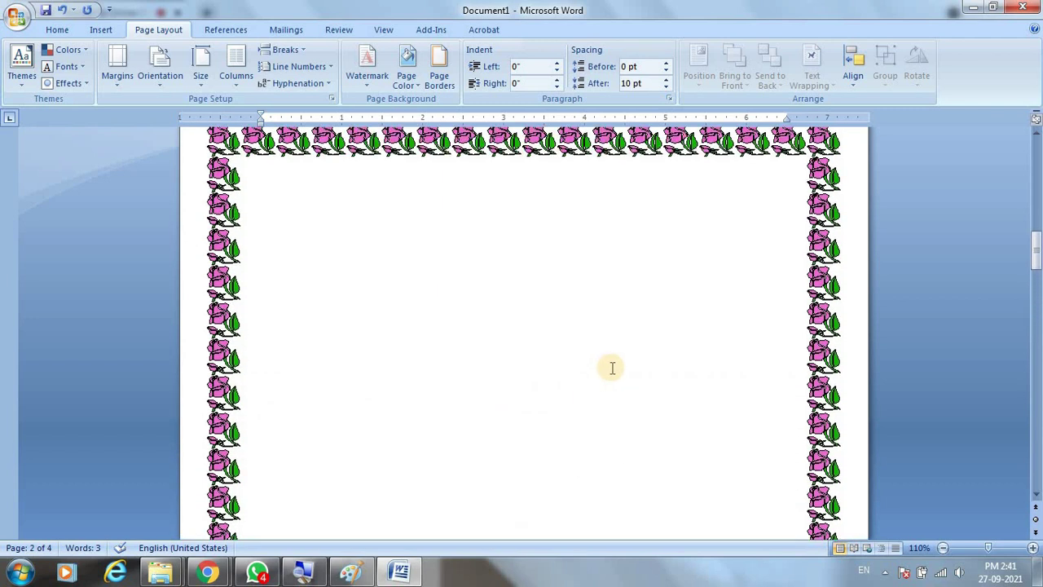
scroll(610, 364, "up", 6)
scroll(613, 364, "up", 6)
scroll(613, 363, "up", 8)
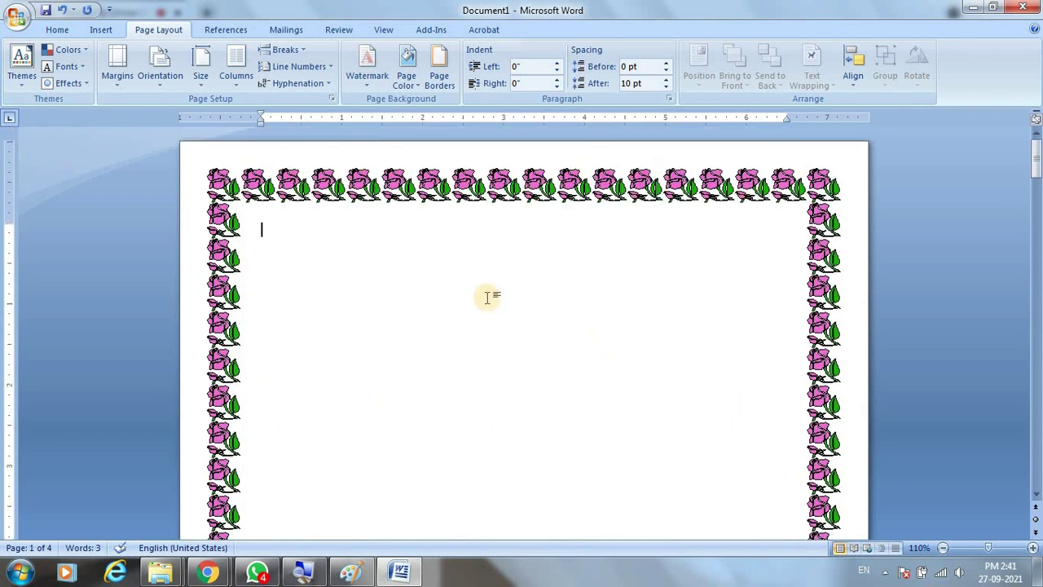
Launch Word from the Start menu and maximize the new Document2 window.
left_click(18, 573)
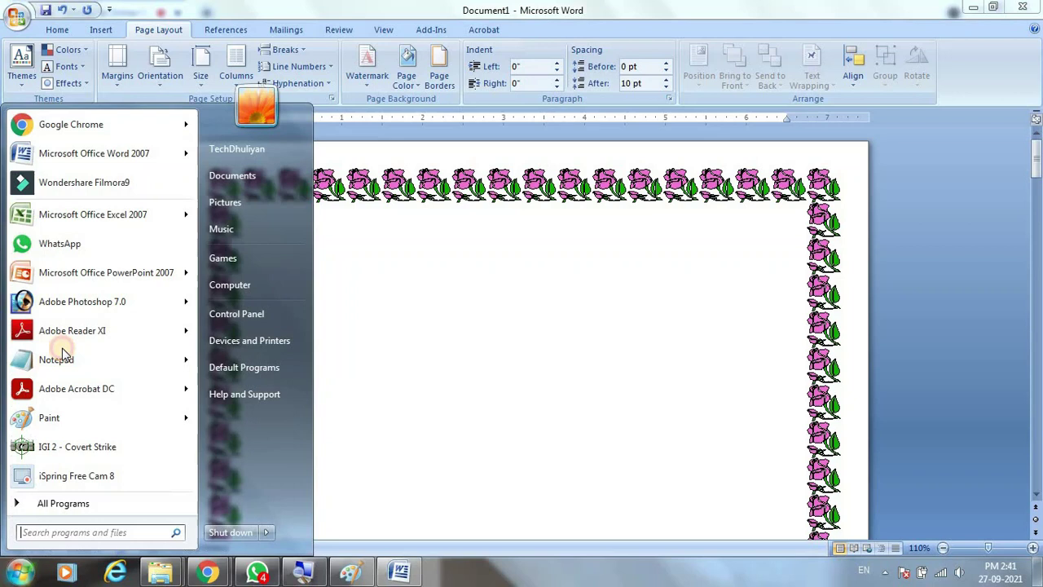
left_click(89, 154)
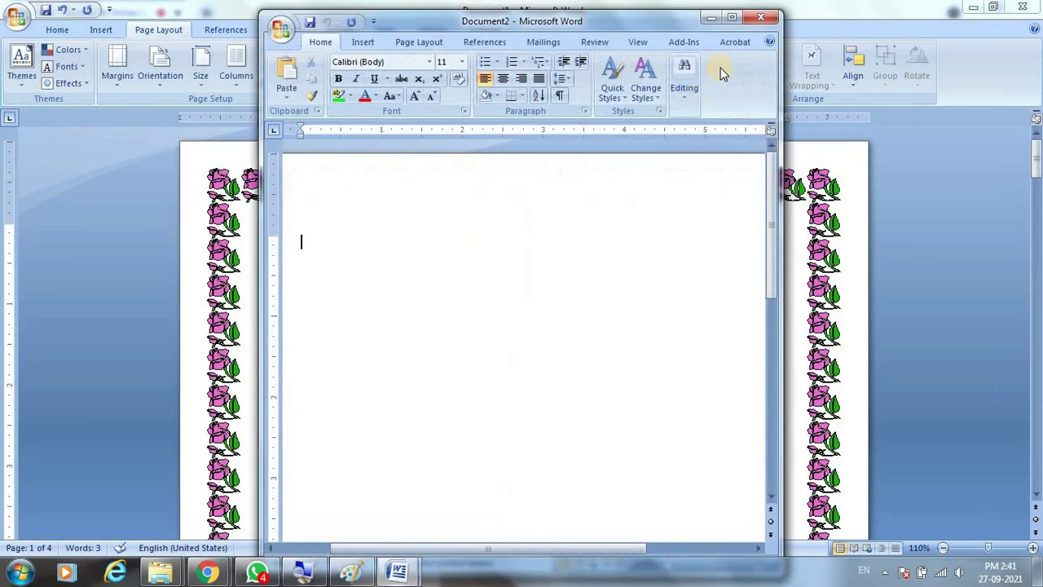
left_click(733, 18)
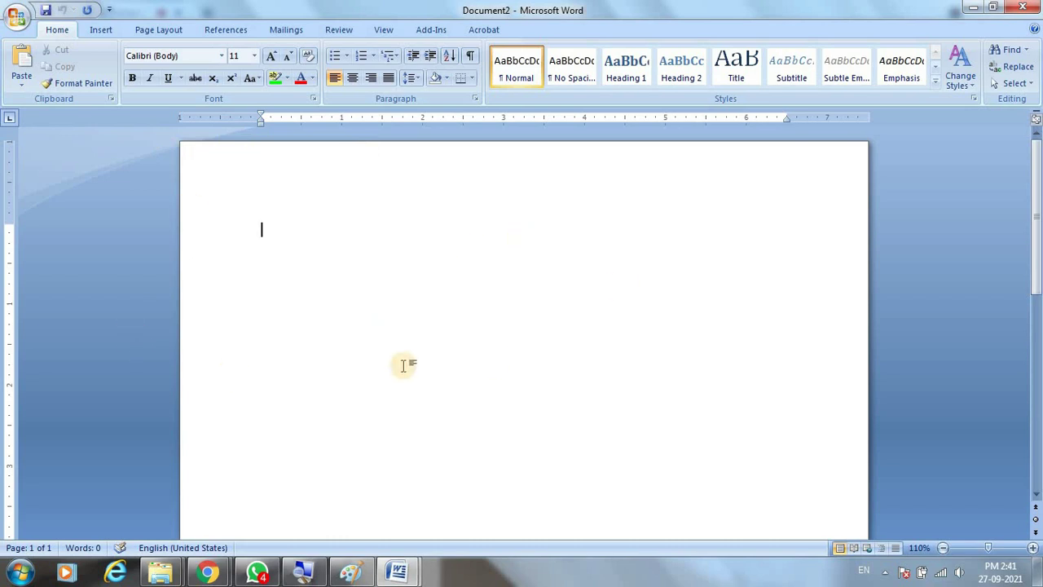
Insert a Next Page section break from Page Layout > Breaks to create page 2.
left_click(163, 30)
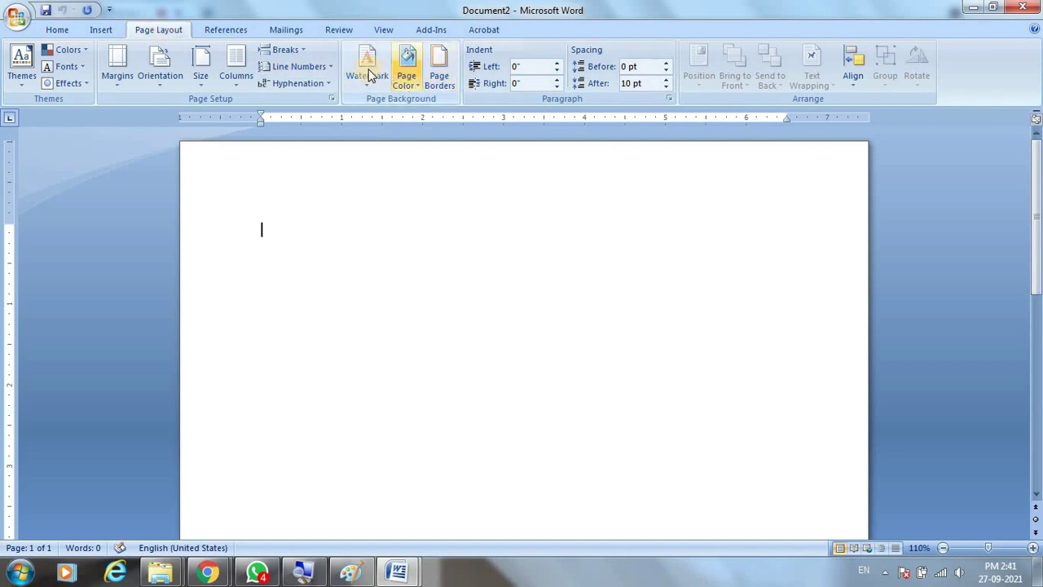
left_click(295, 51)
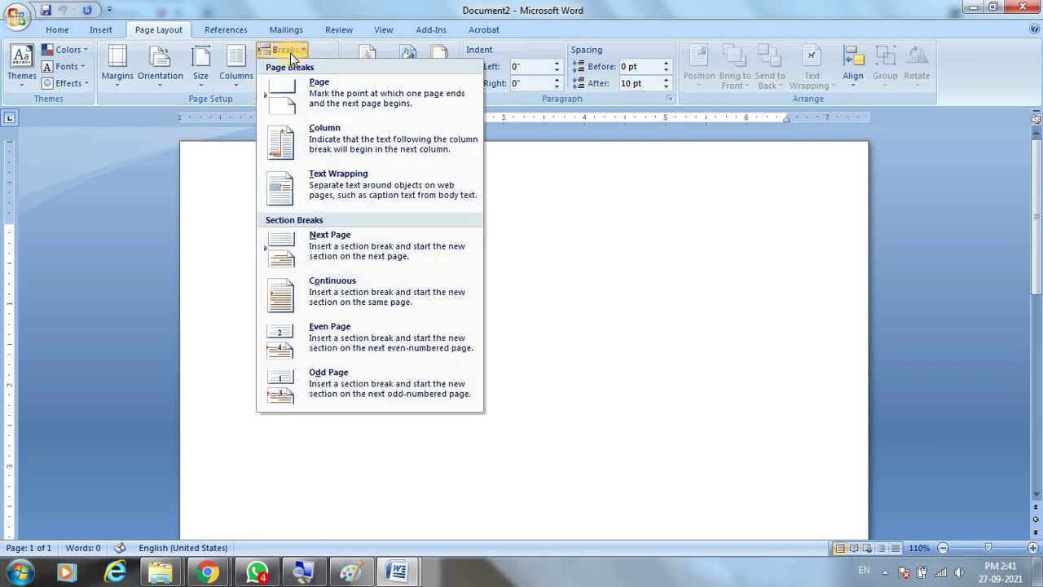
left_click(155, 34)
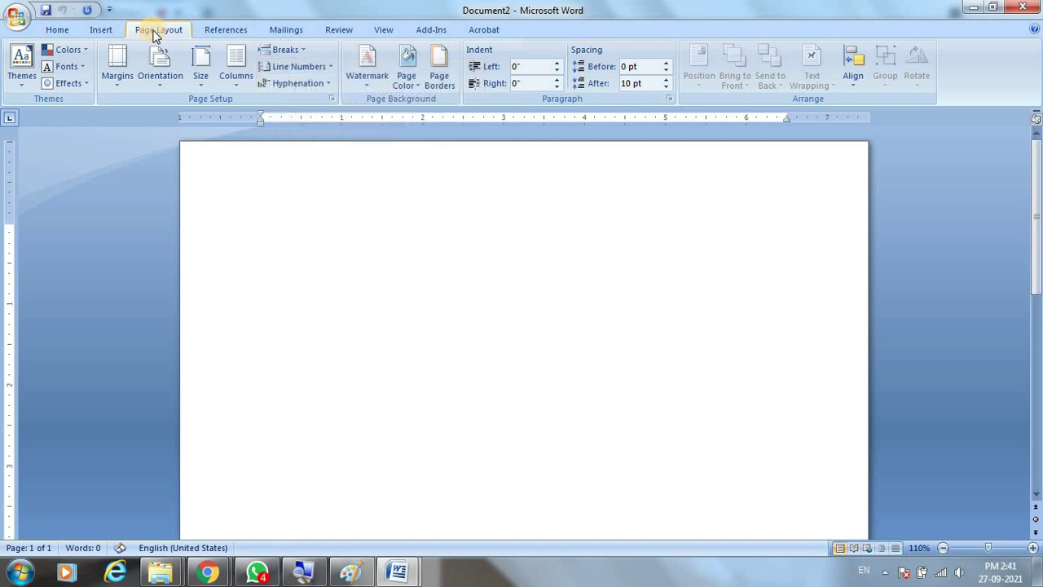
left_click(281, 50)
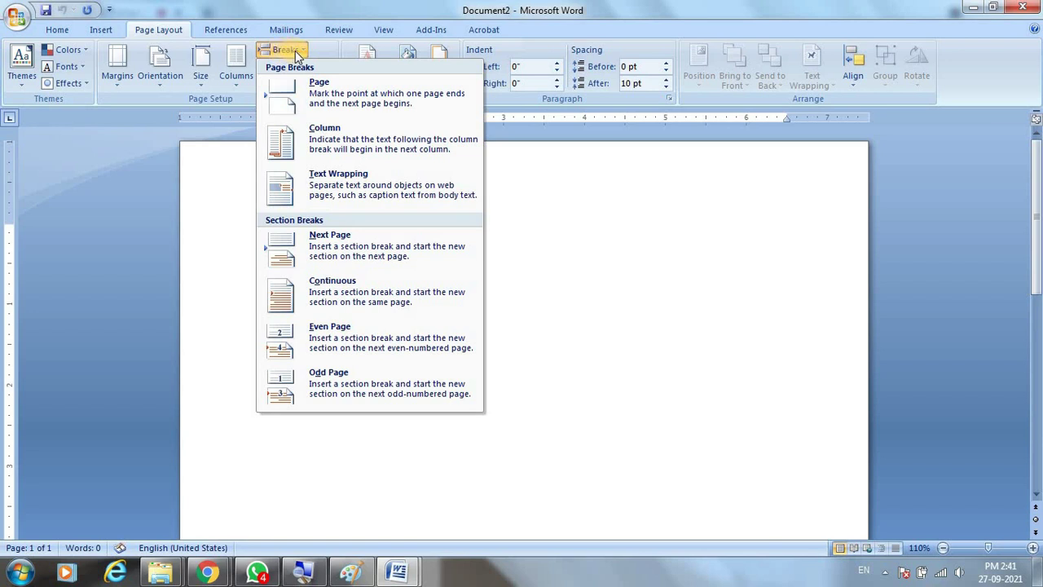
left_click(335, 254)
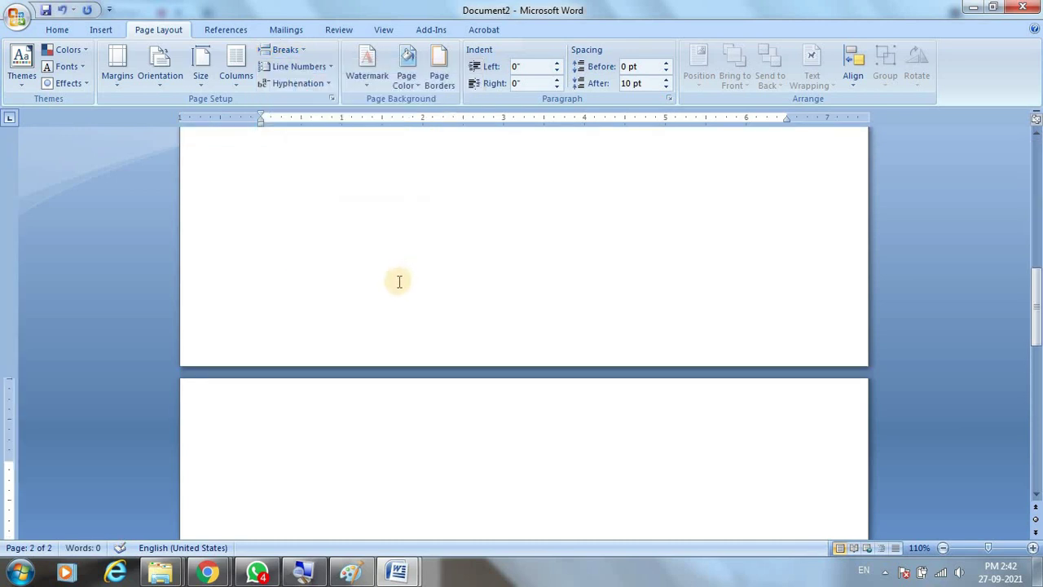
Add two more Next Page section breaks to create pages 3 and 4.
scroll(400, 281, "down", 5)
scroll(367, 273, "up", 3)
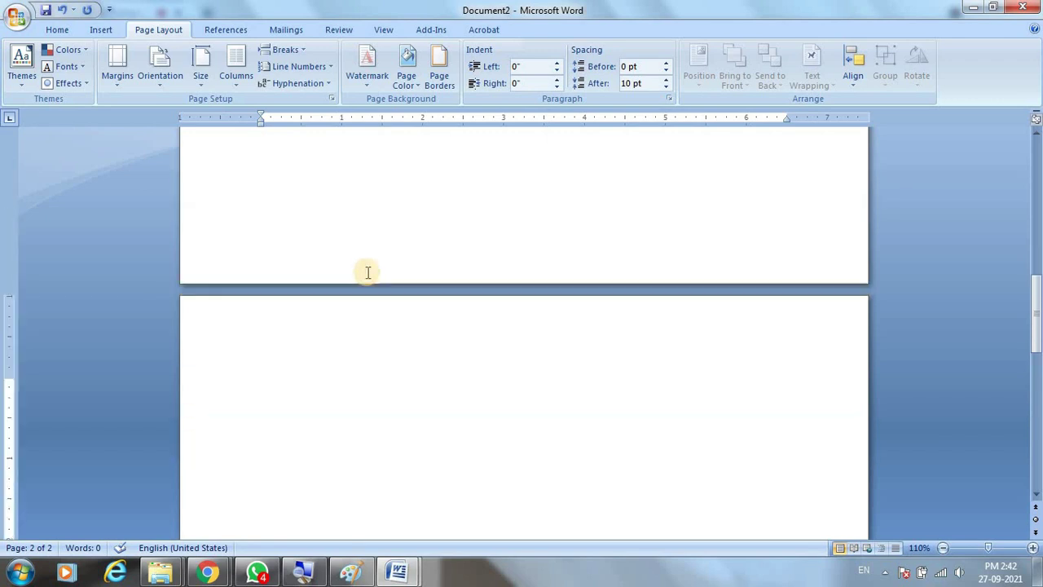
scroll(365, 273, "down", 3)
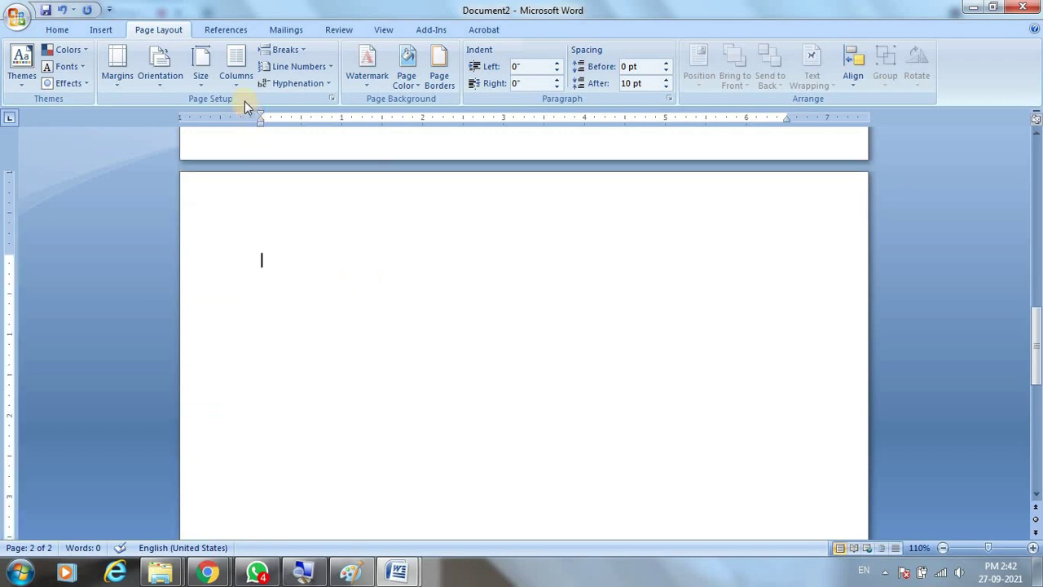
left_click(290, 50)
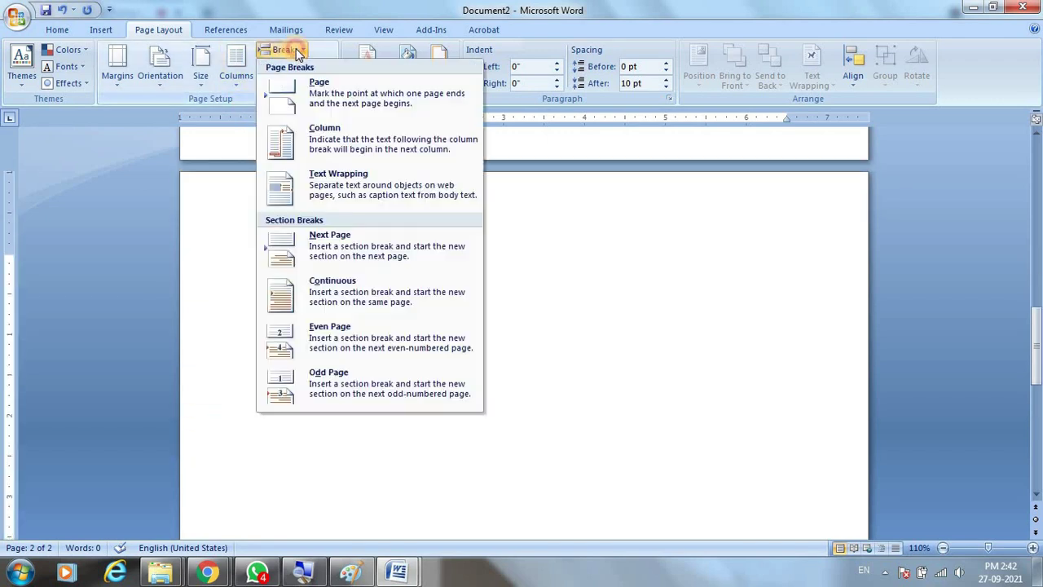
left_click(331, 249)
scroll(457, 289, "down", 4)
scroll(408, 277, "down", 2)
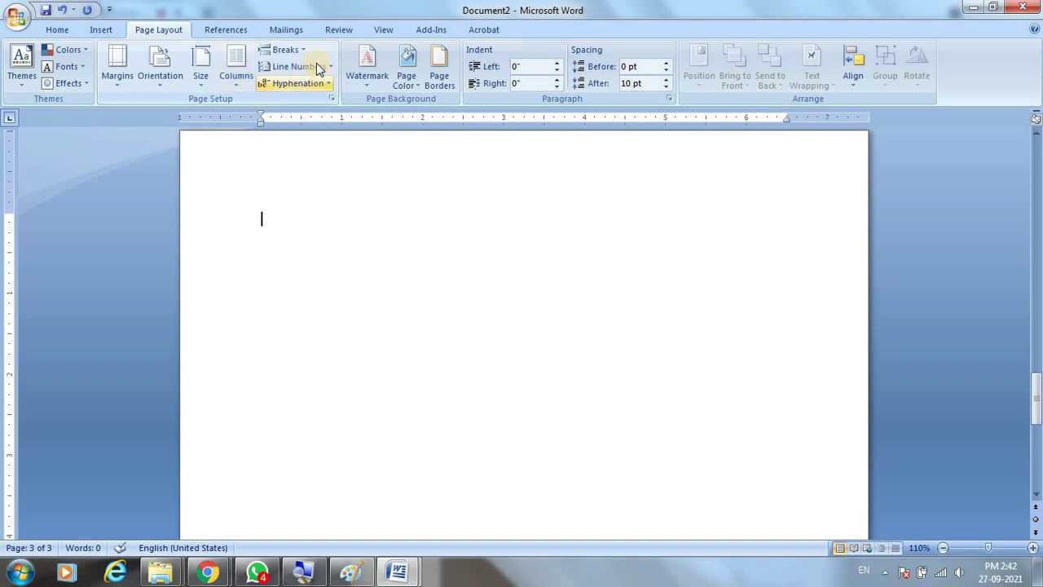
left_click(285, 50)
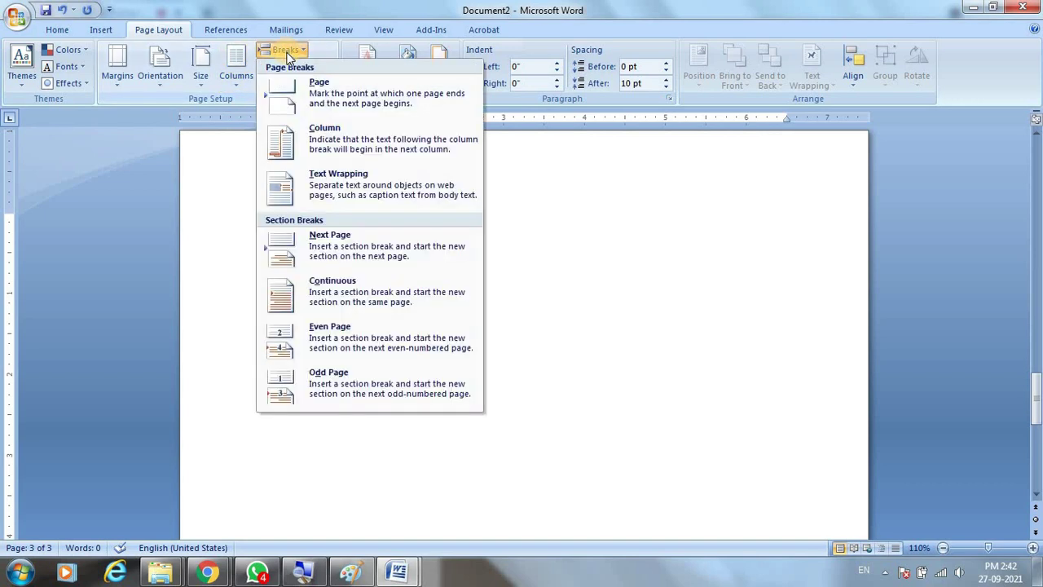
left_click(360, 253)
Scroll back up and place the cursor on page 1.
scroll(423, 259, "down", 2)
scroll(530, 304, "down", 3)
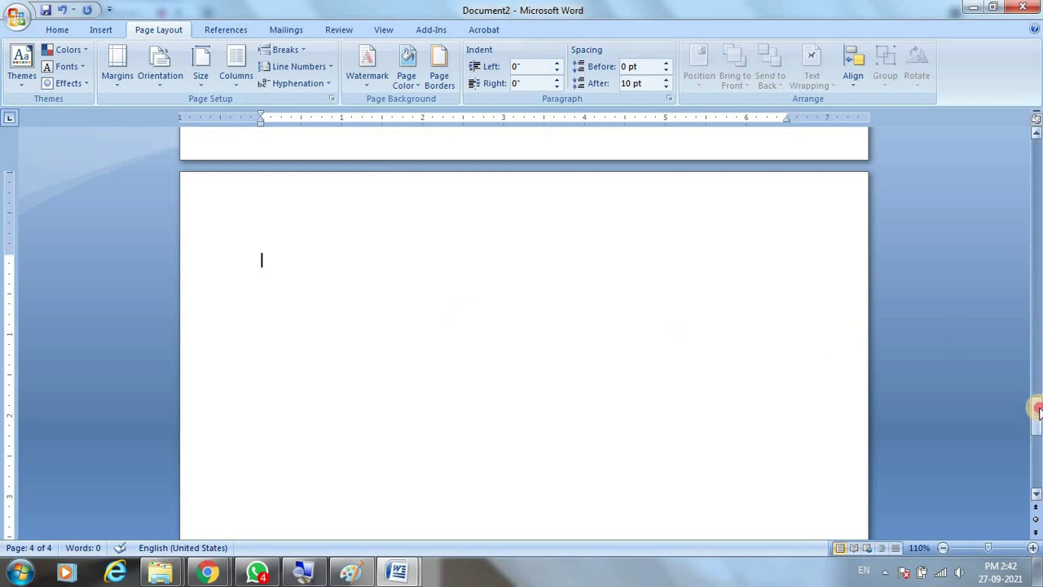
left_click_drag(1037, 410, 1037, 160)
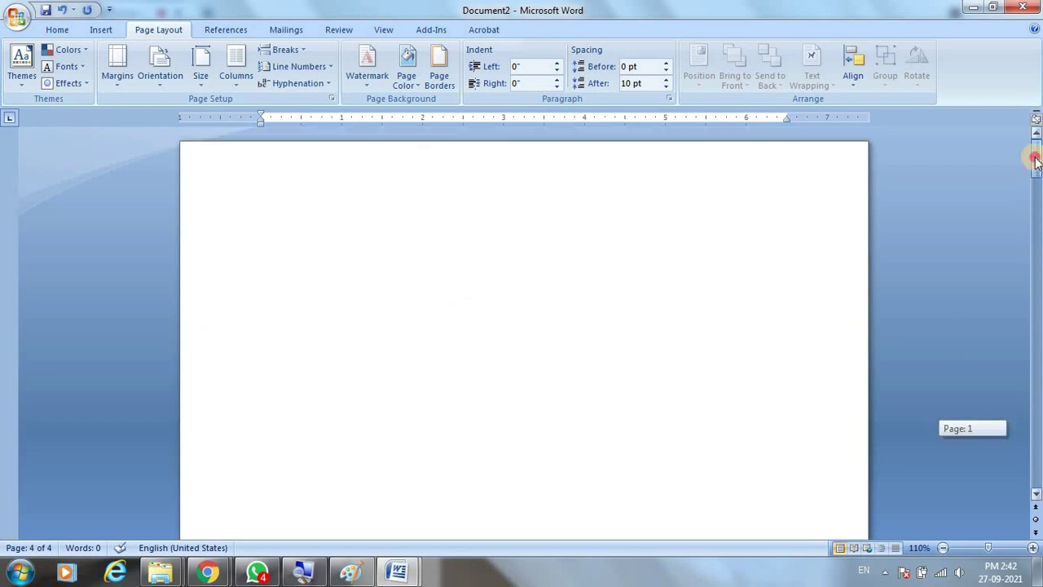
left_click(329, 185)
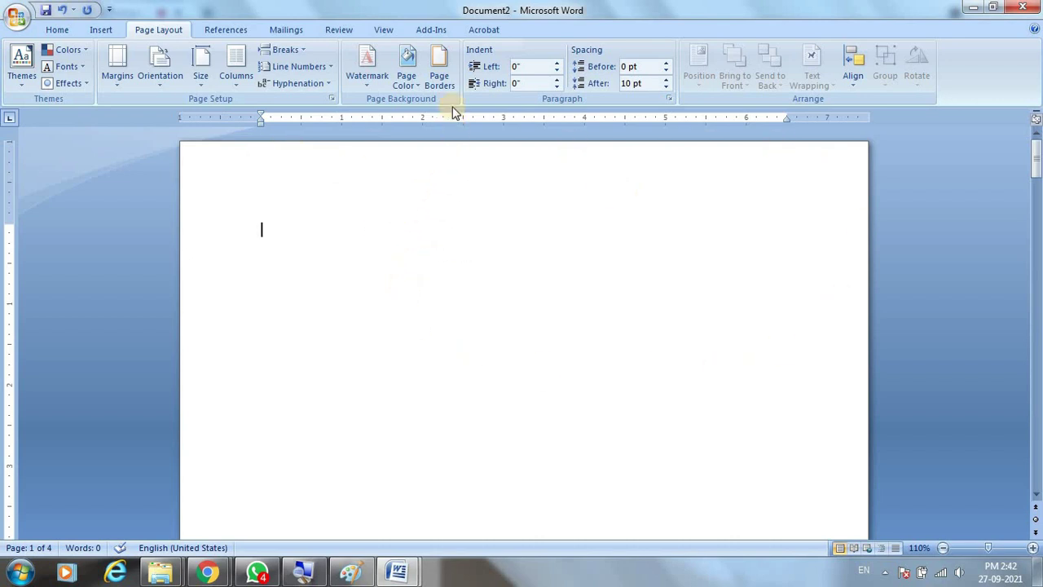
Give page 1 a purple balloon art border applied to this section only.
left_click(439, 67)
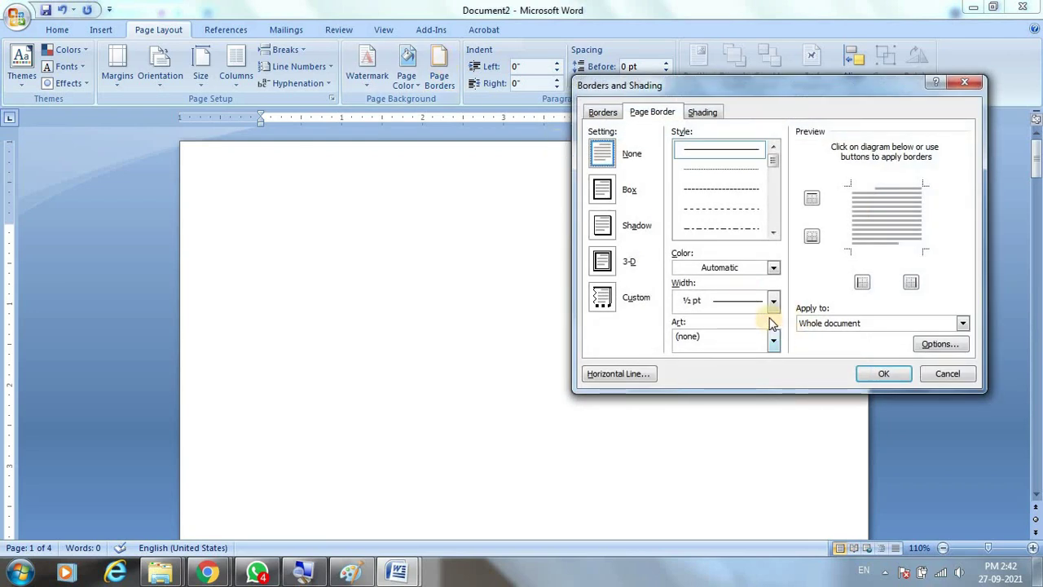
left_click(775, 343)
scroll(748, 441, "down", 5)
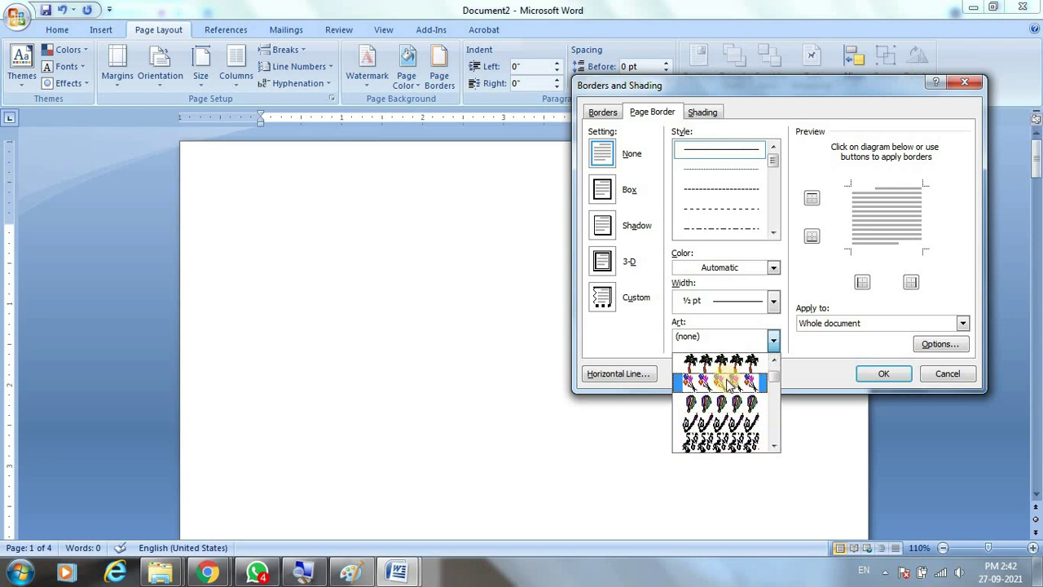
left_click(724, 380)
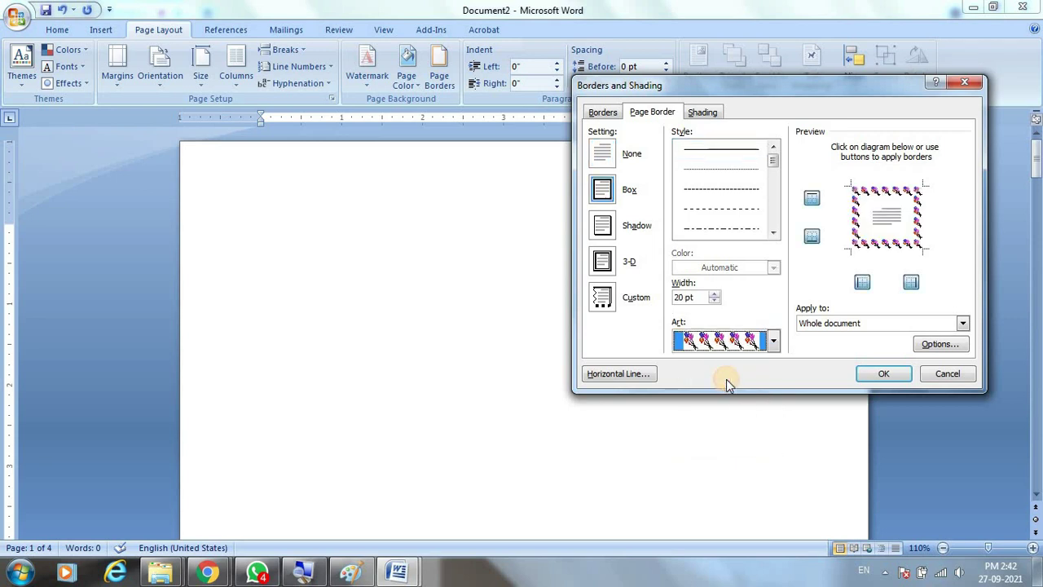
left_click(963, 324)
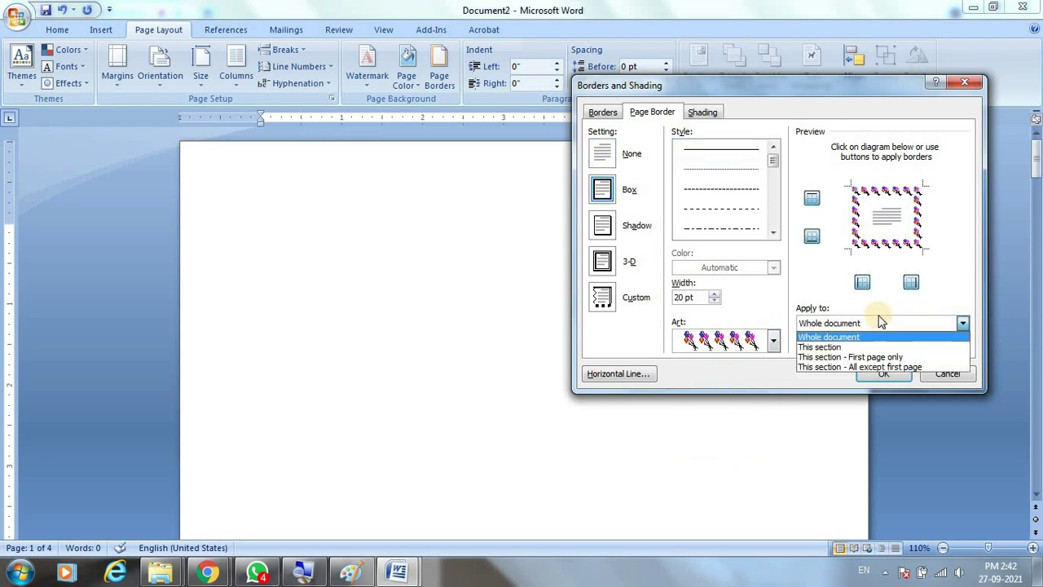
left_click(829, 346)
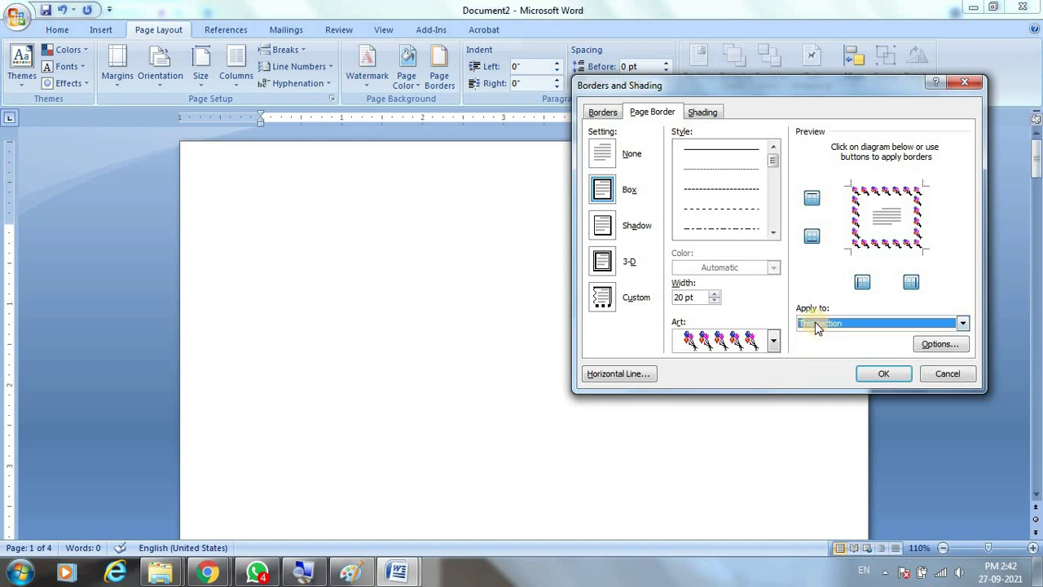
left_click(876, 373)
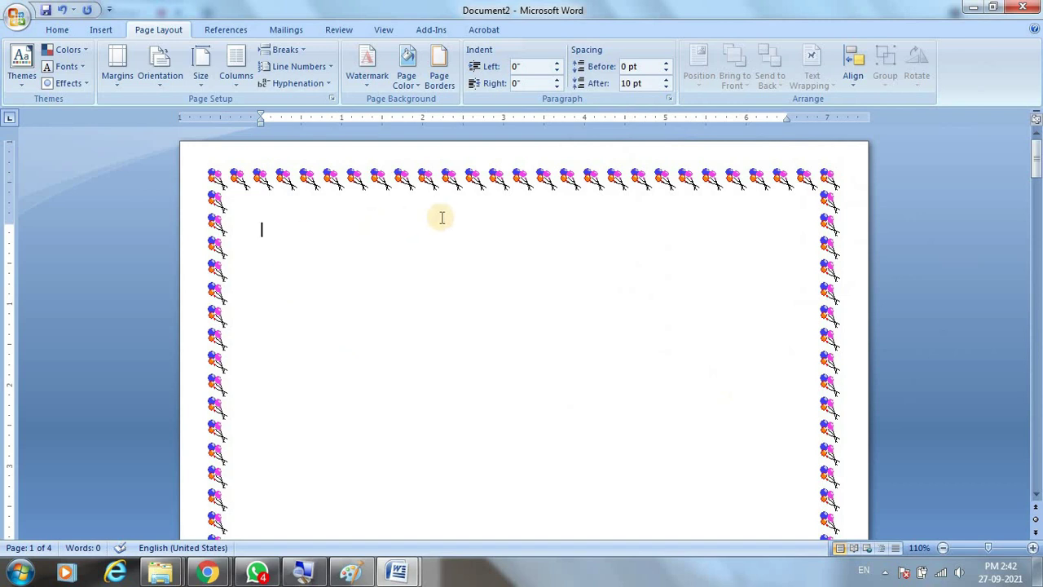
Scroll down and place the cursor on the still-unbordered page 2.
scroll(554, 400, "down", 3)
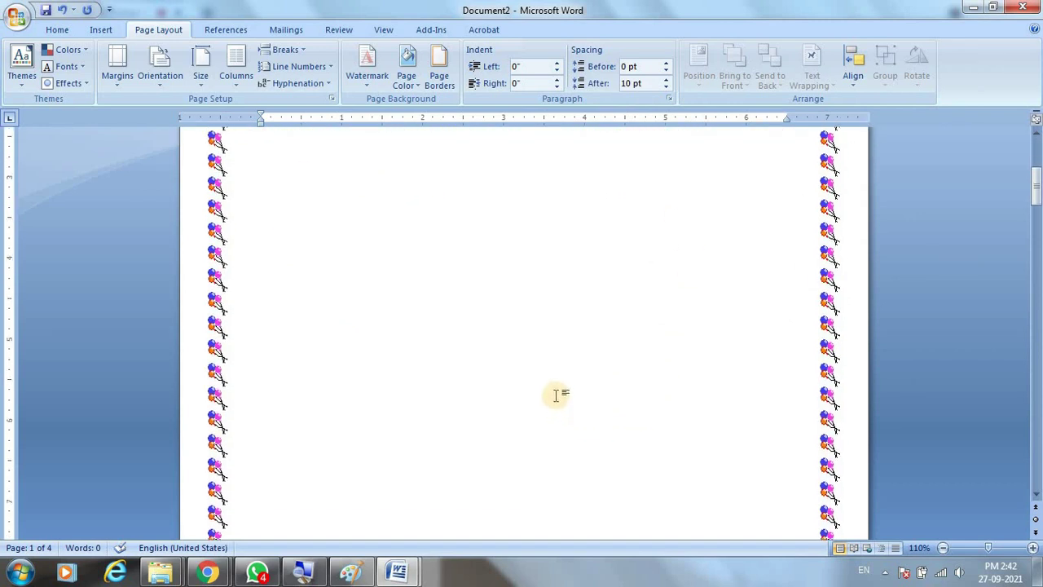
scroll(560, 393, "down", 3)
scroll(563, 393, "down", 3)
scroll(562, 393, "down", 3)
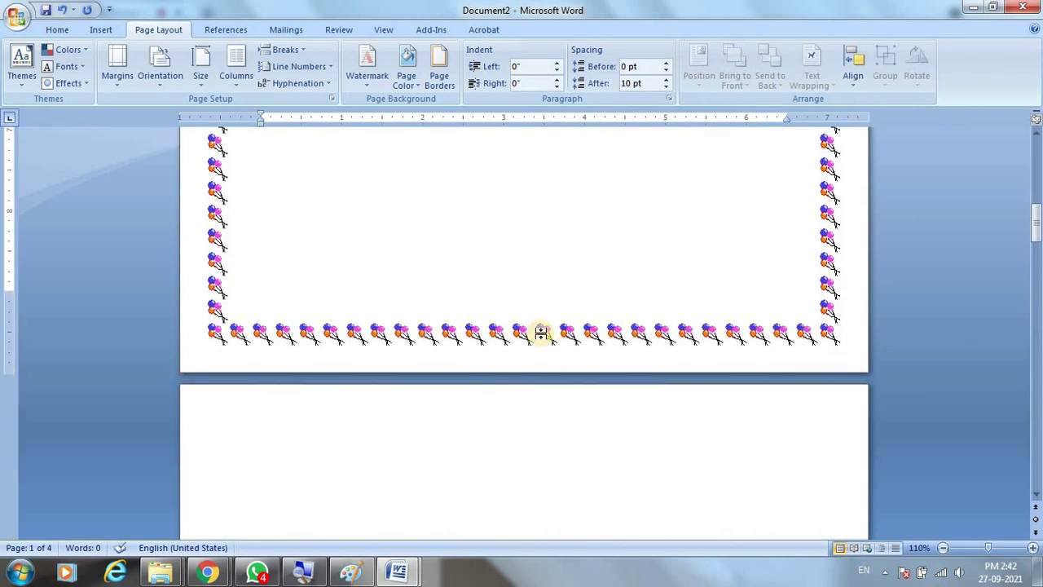
scroll(541, 342, "down", 2)
left_click(327, 406)
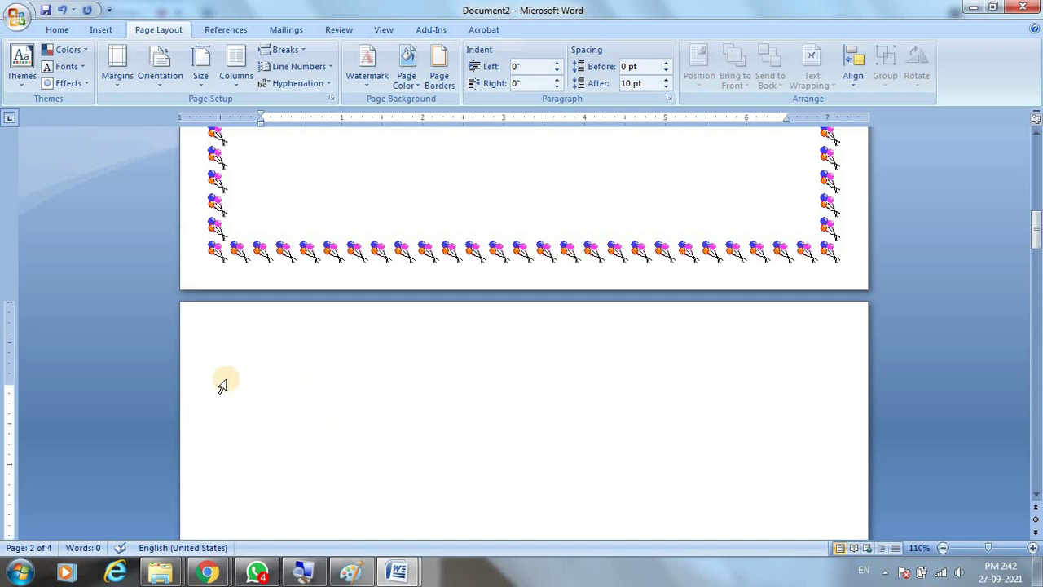
scroll(270, 388, "down", 2)
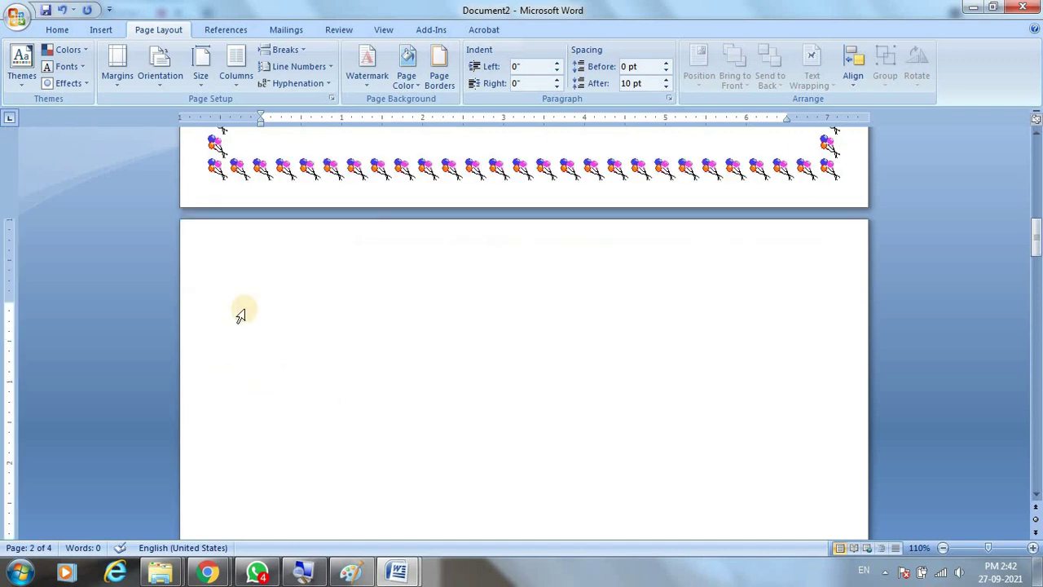
Give page 2 a 20 pt butterfly art page border applied to this section only.
left_click(437, 67)
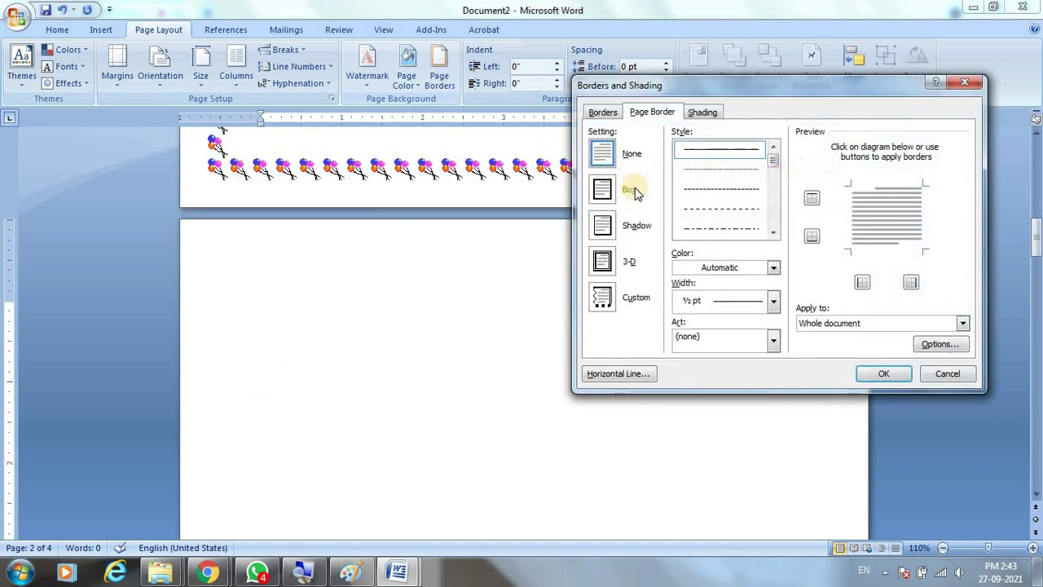
left_click(773, 341)
scroll(726, 383, "down", 3)
left_click(723, 383)
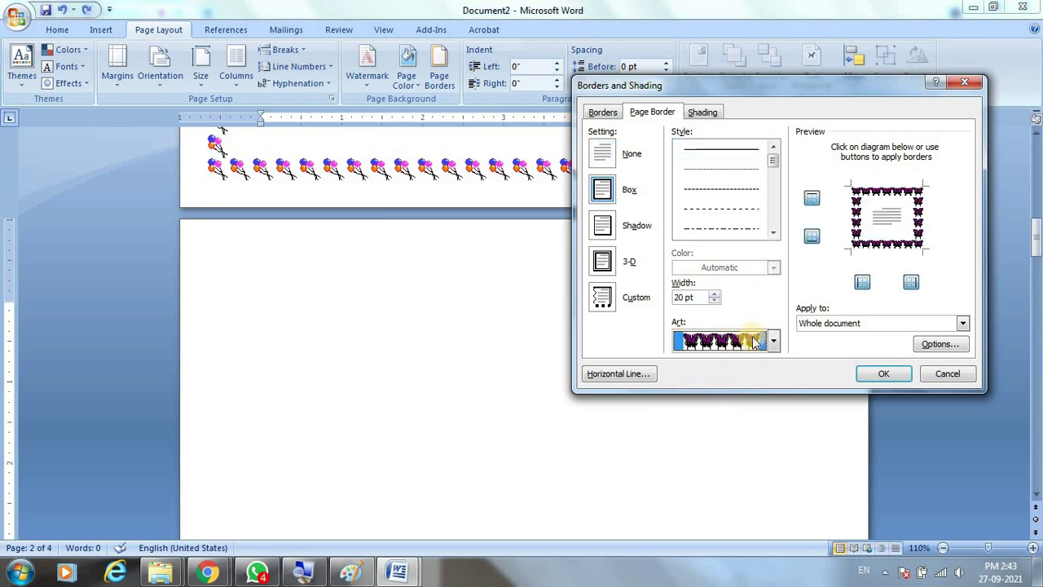
left_click(965, 323)
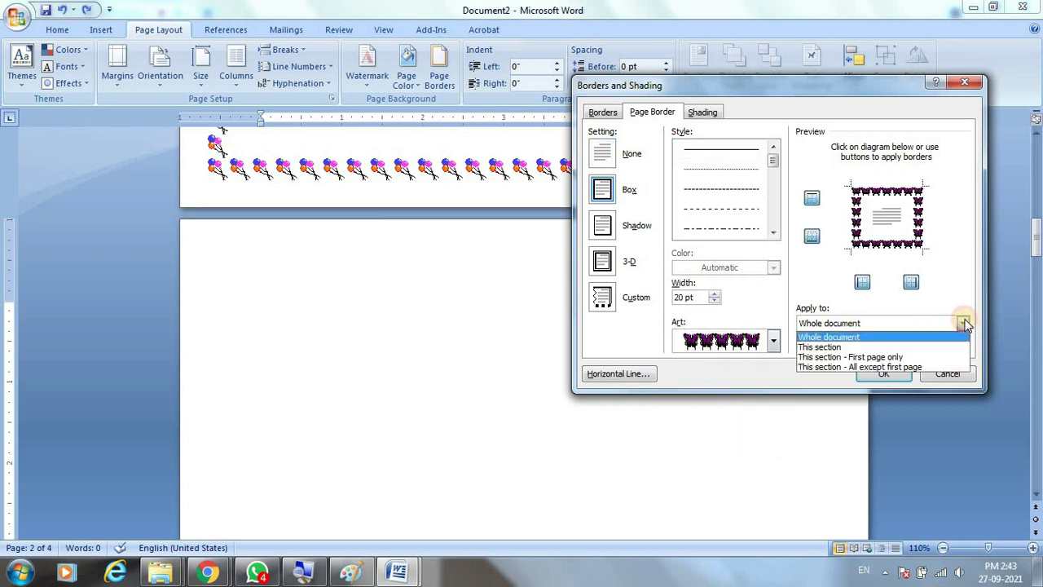
left_click(832, 344)
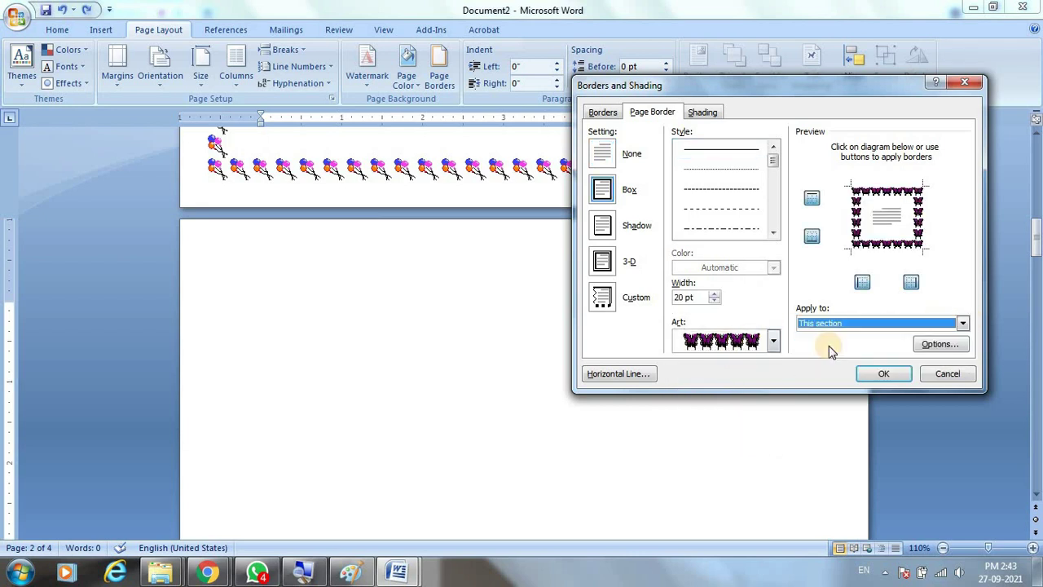
left_click(887, 374)
Scroll down through the document to page 3.
scroll(540, 305, "up", 7)
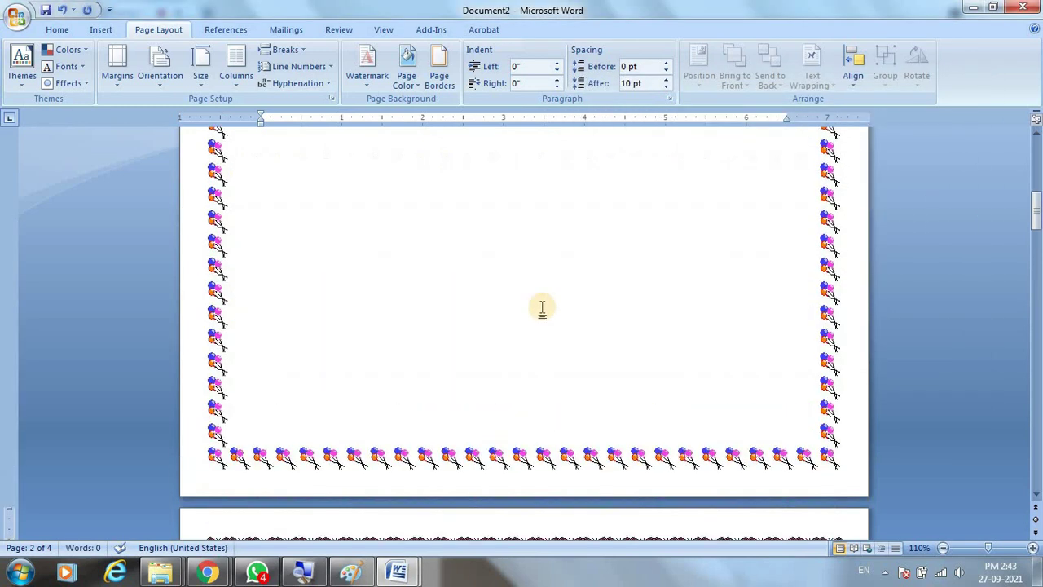
scroll(550, 294, "down", 2)
scroll(551, 290, "down", 3)
scroll(607, 286, "down", 3)
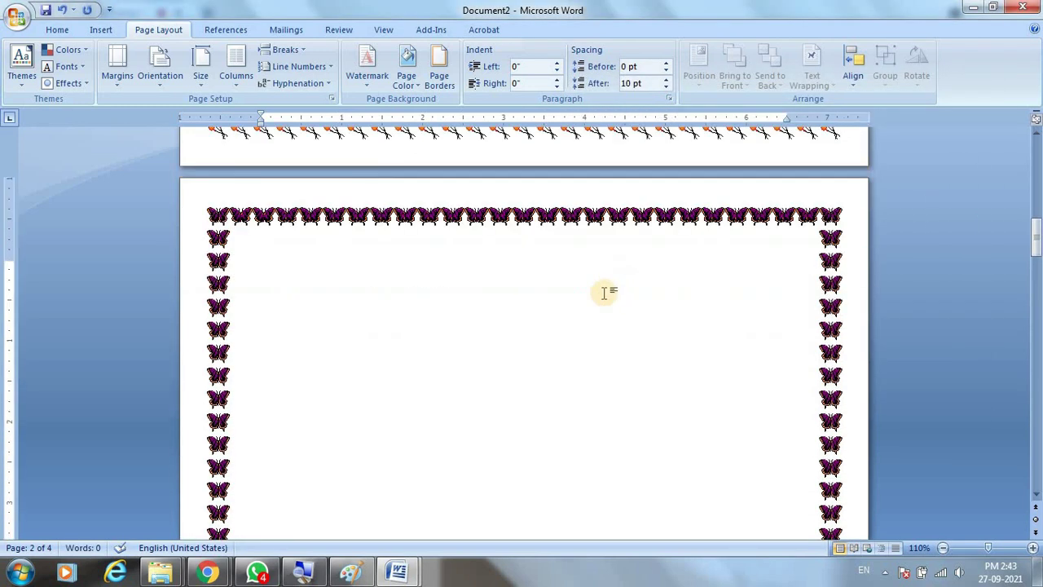
scroll(497, 293, "down", 6)
scroll(505, 294, "down", 5)
scroll(473, 301, "down", 5)
Frame page 3 with a 17 pt red apple art border applied to this section only.
left_click(380, 307)
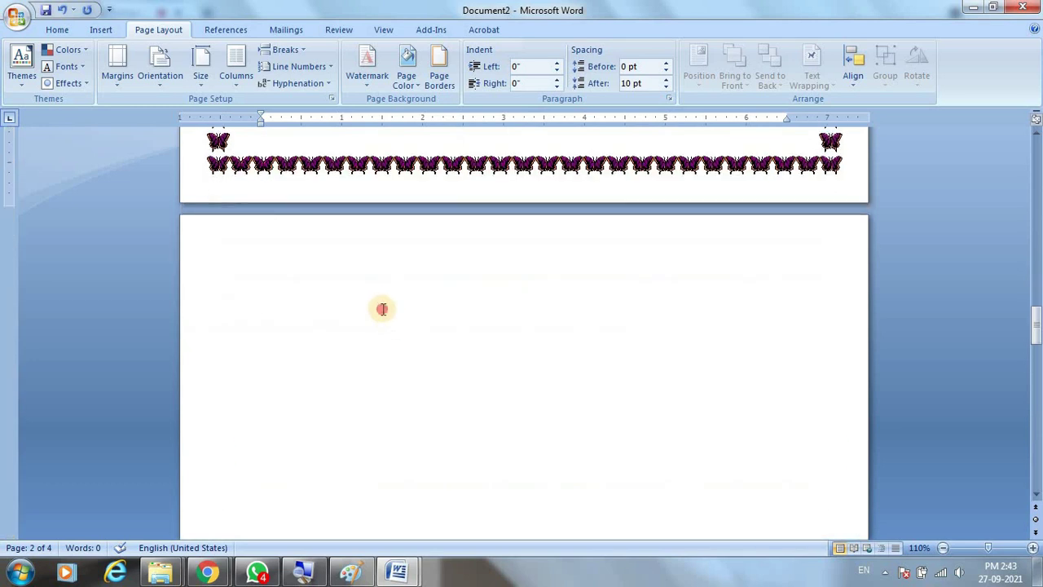
left_click(440, 76)
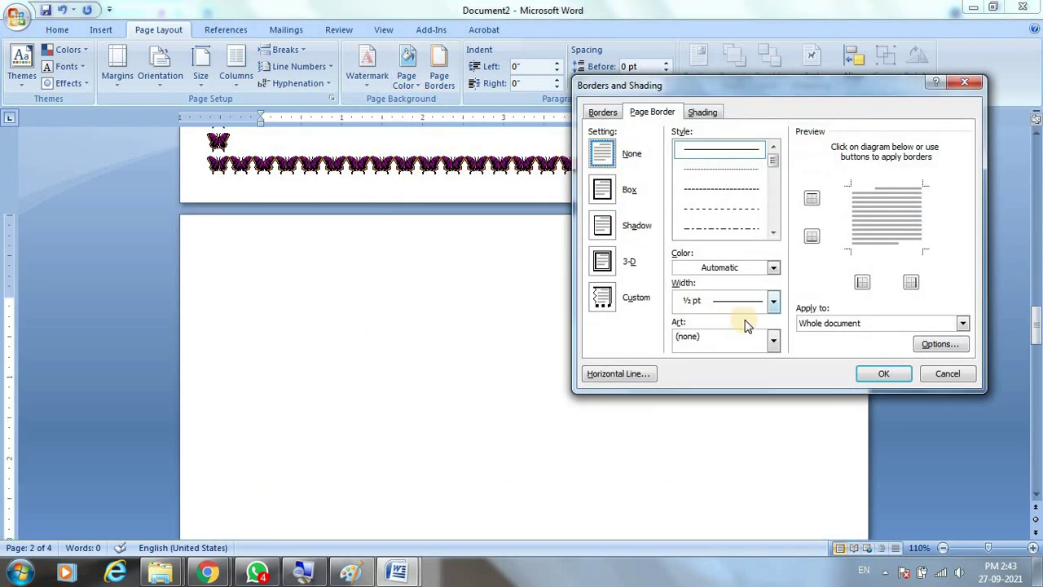
left_click(771, 337)
left_click(720, 383)
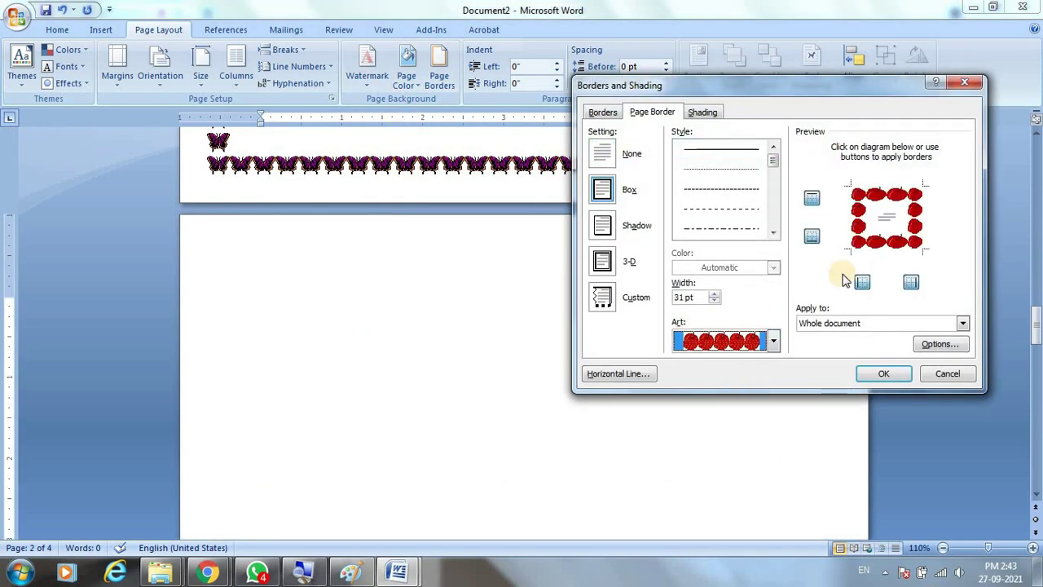
left_click(714, 301)
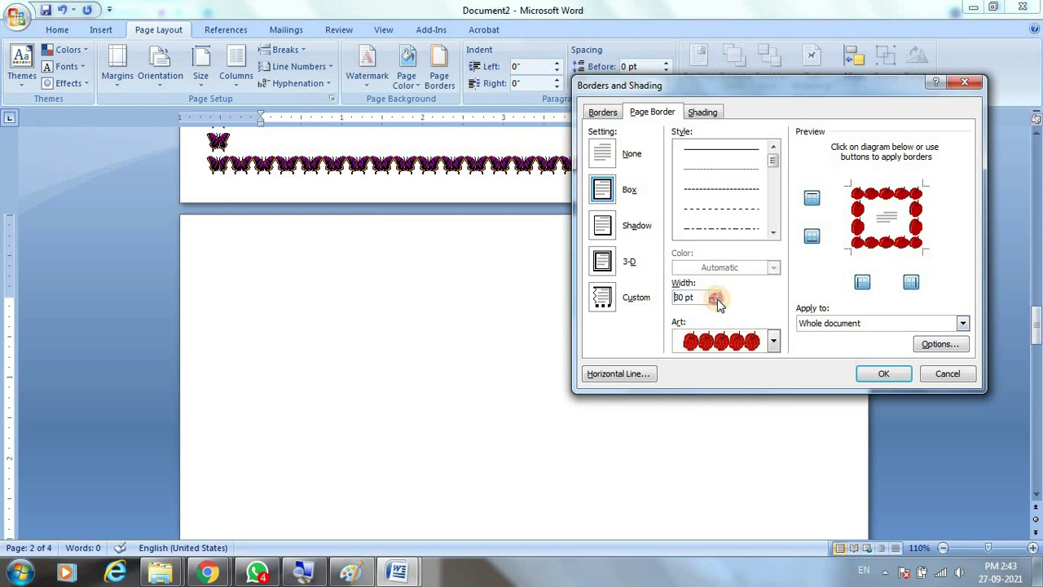
left_click(963, 322)
left_click(844, 348)
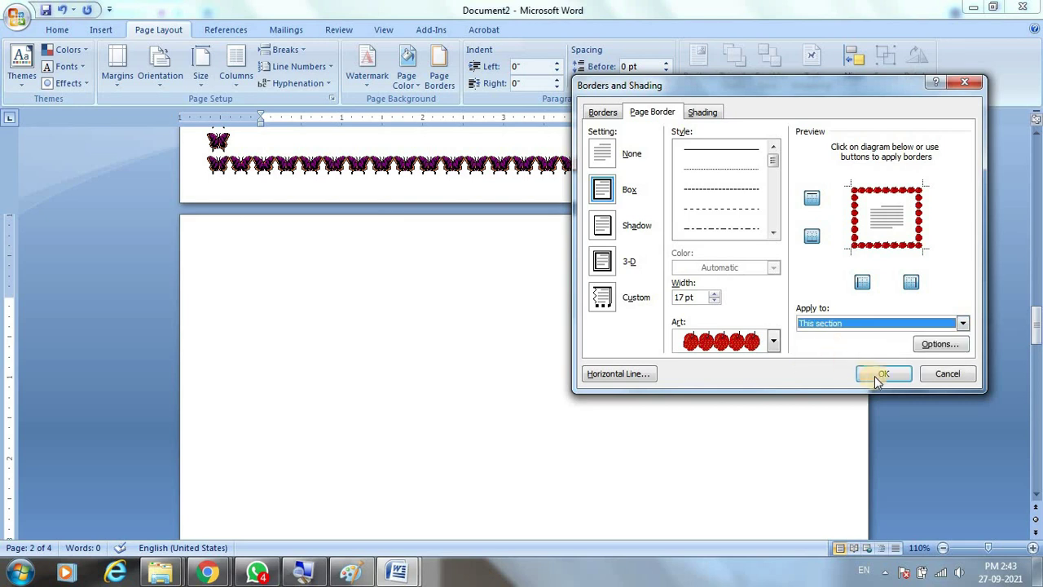
left_click(886, 373)
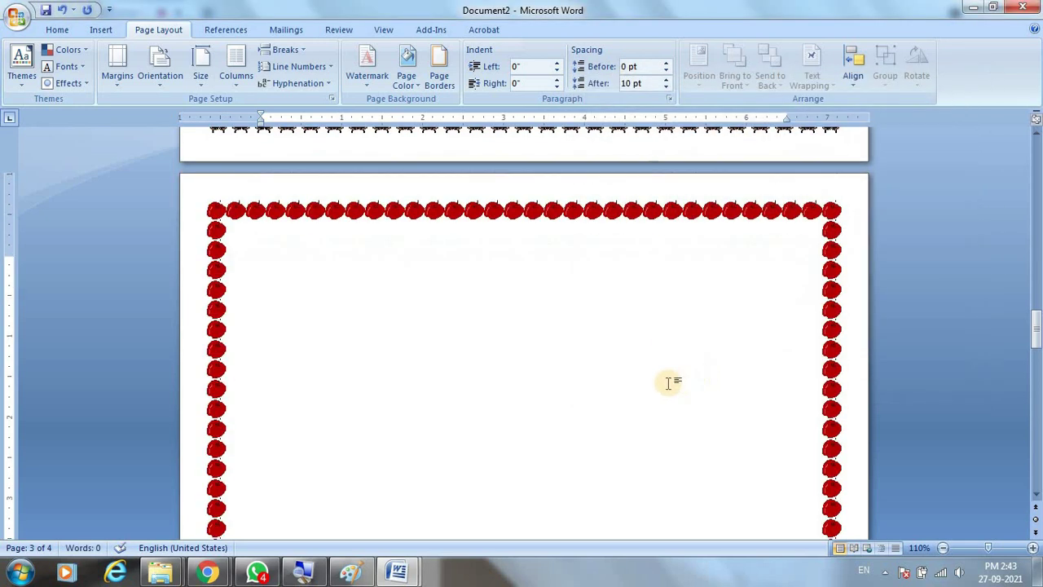
scroll(668, 379, "down", 15)
left_click(444, 376)
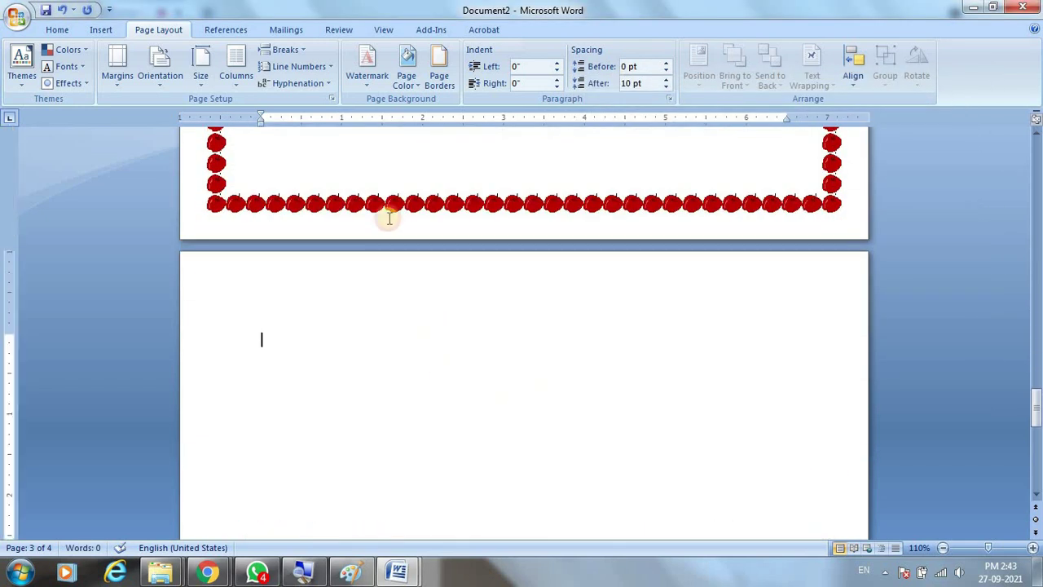
Frame page 4 with a 24 pt green pine-tree art border for this section only.
left_click(440, 79)
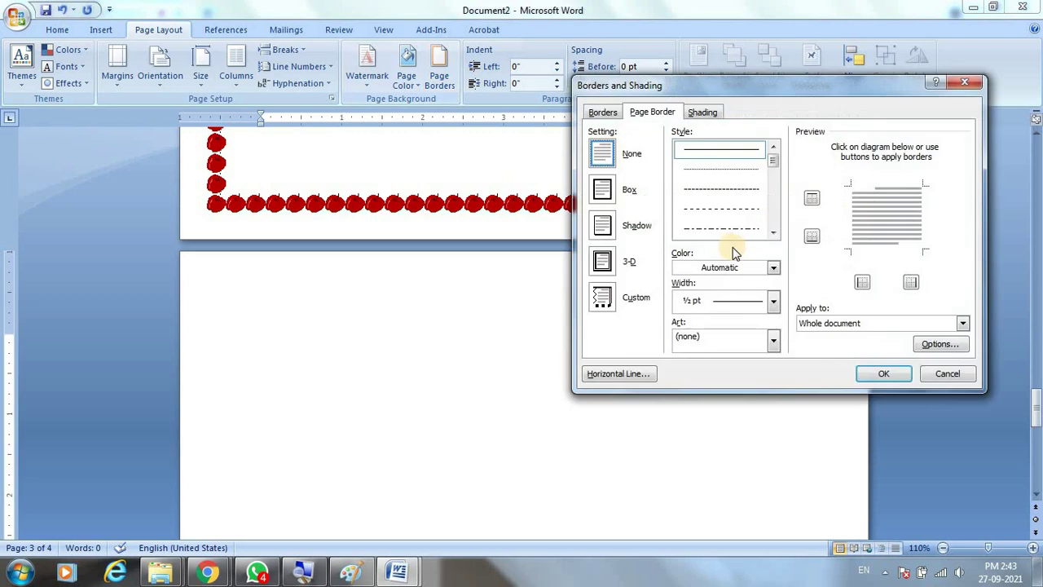
left_click(771, 340)
scroll(754, 444, "up", 5)
scroll(750, 432, "down", 3)
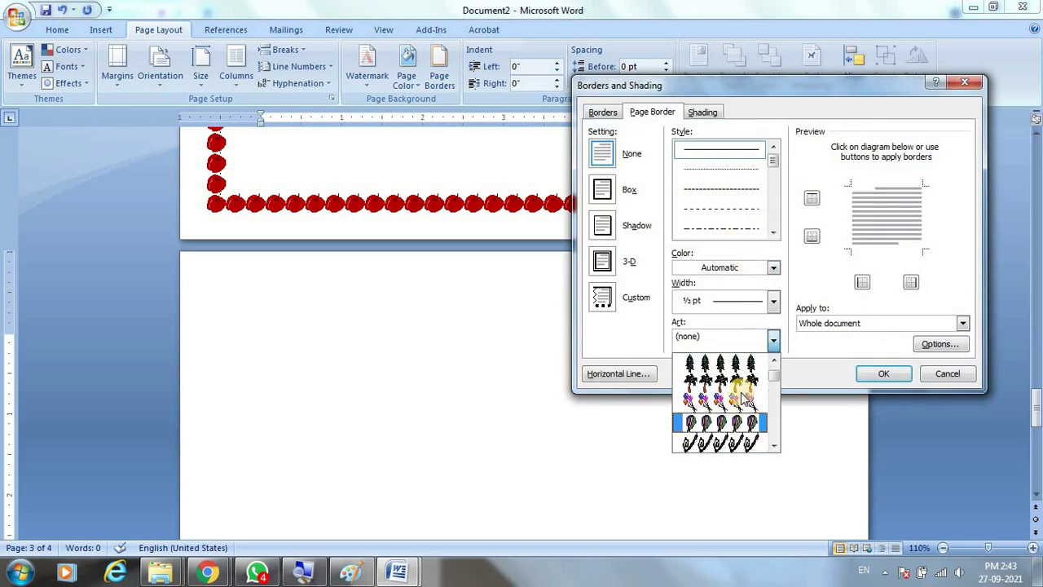
scroll(743, 417, "up", 1)
left_click(742, 407)
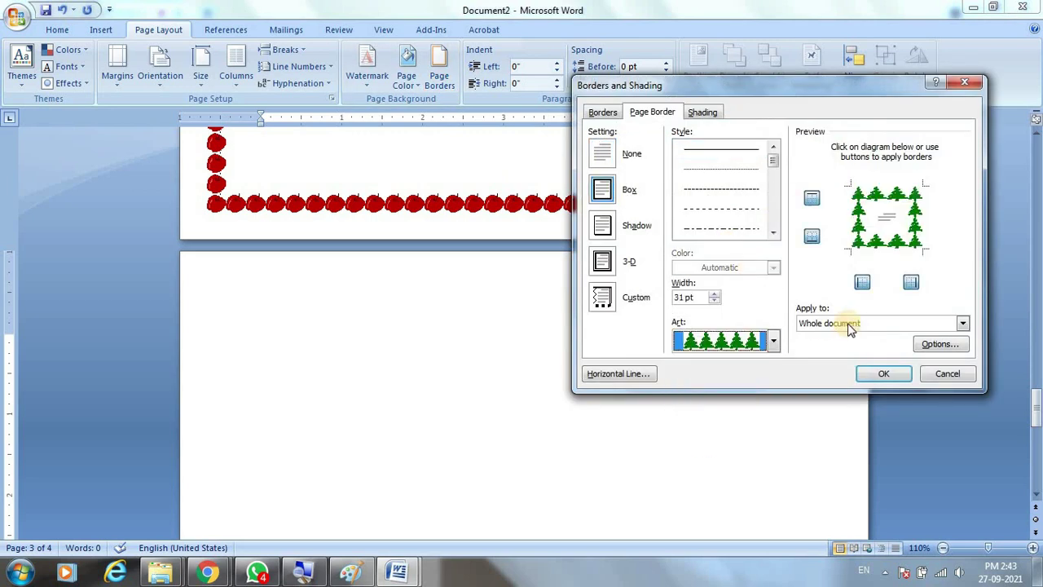
left_click(715, 301)
left_click(715, 300)
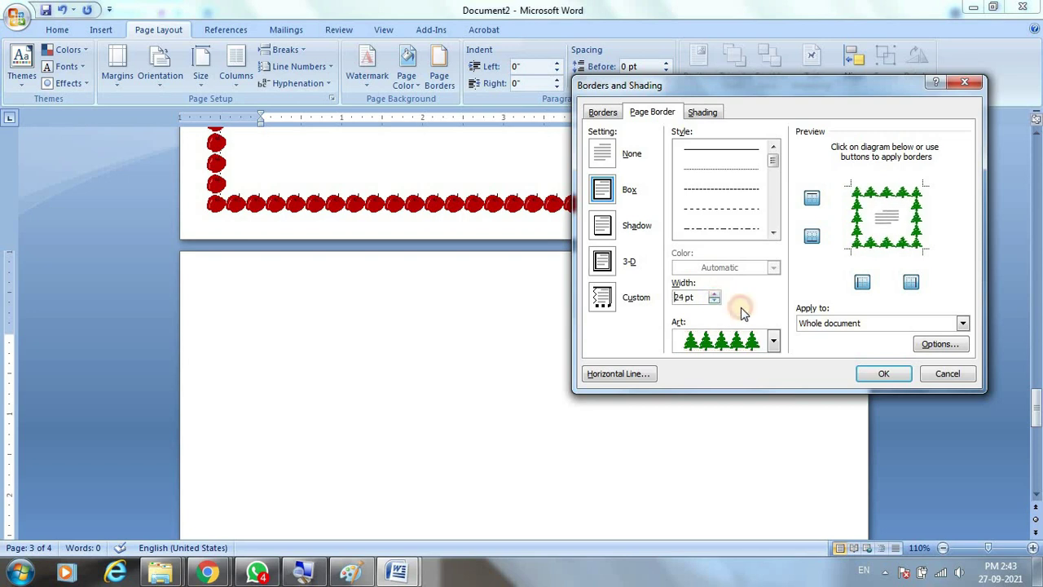
left_click(962, 322)
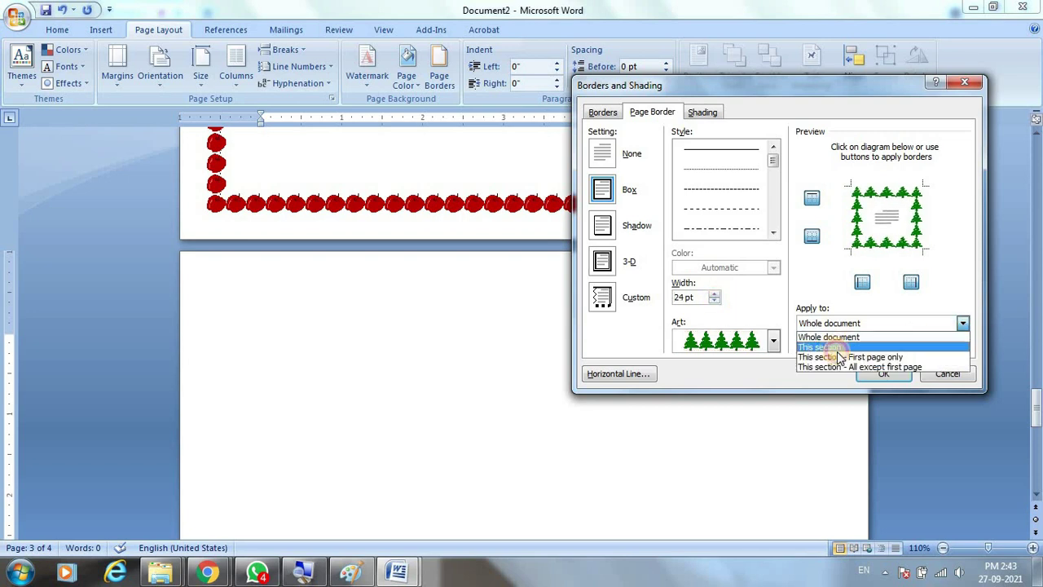
left_click(837, 348)
left_click(891, 376)
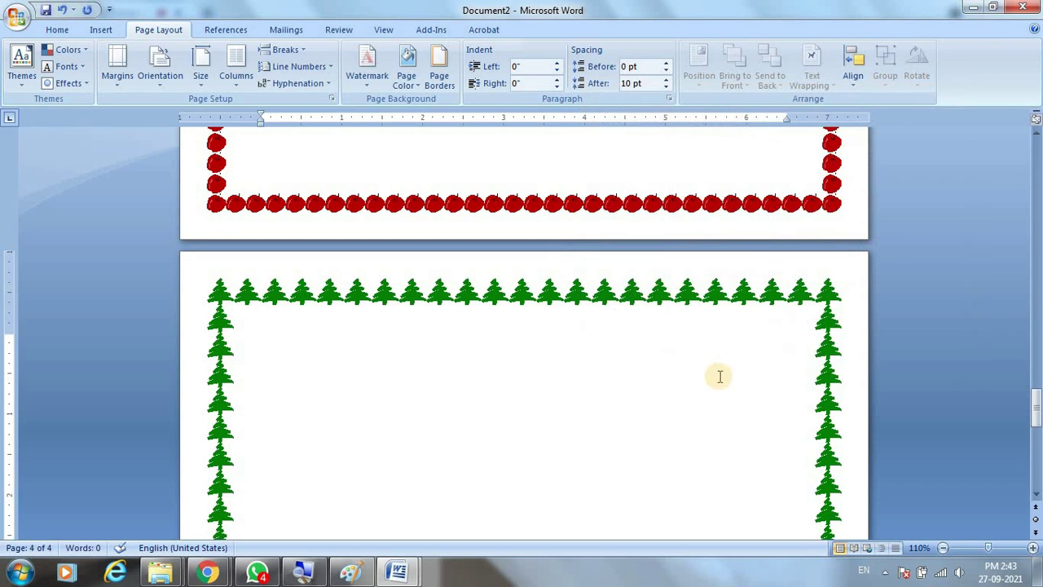
Scroll back up to page 1.
scroll(719, 375, "down", 10)
scroll(719, 375, "up", 5)
scroll(719, 375, "up", 5)
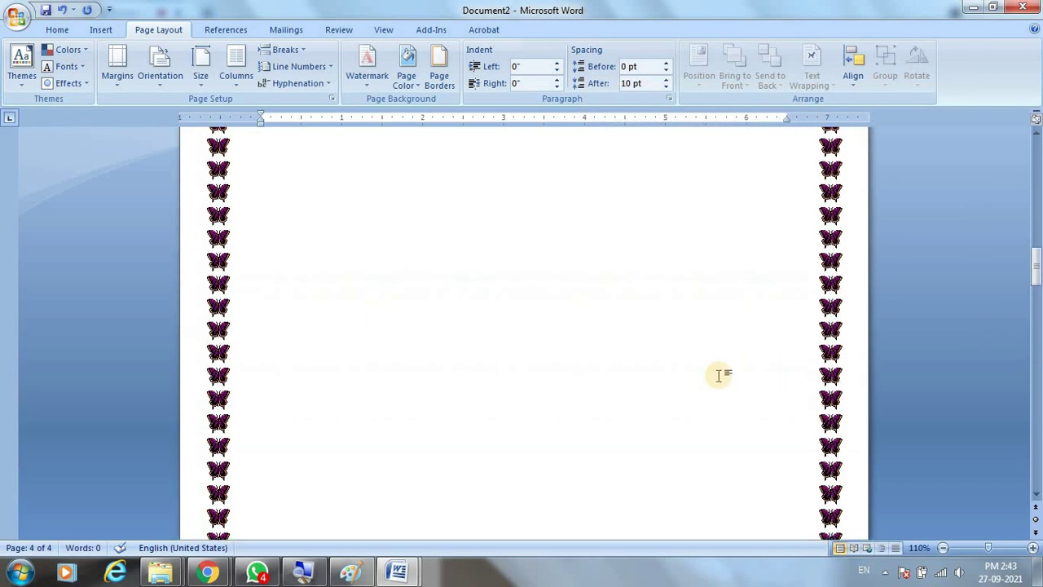
scroll(719, 375, "up", 5)
scroll(719, 375, "up", 5)
scroll(718, 375, "up", 1)
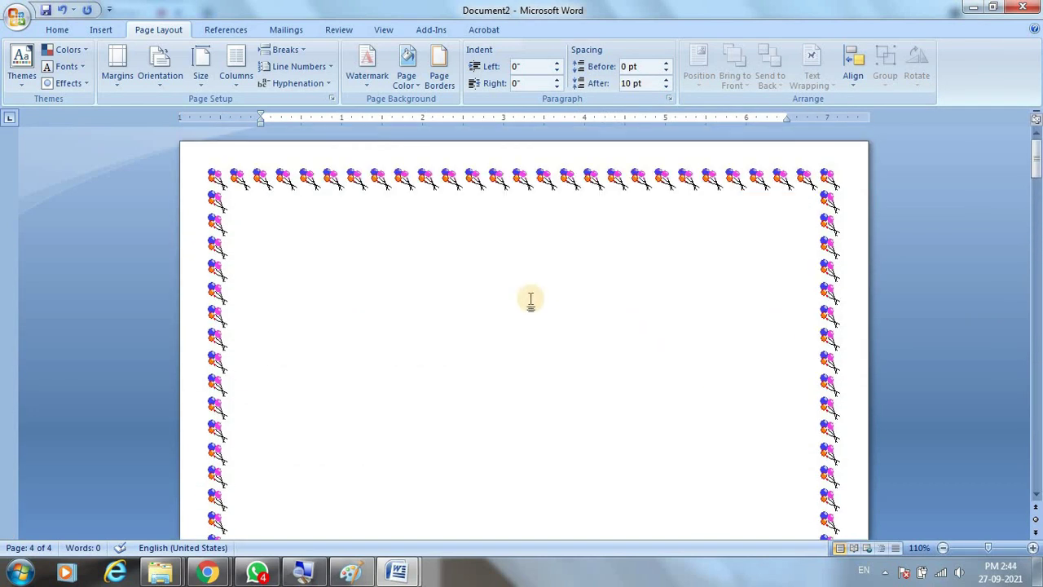
On the Home tab, set the font size for new text on page 1 to 24.
left_click(68, 30)
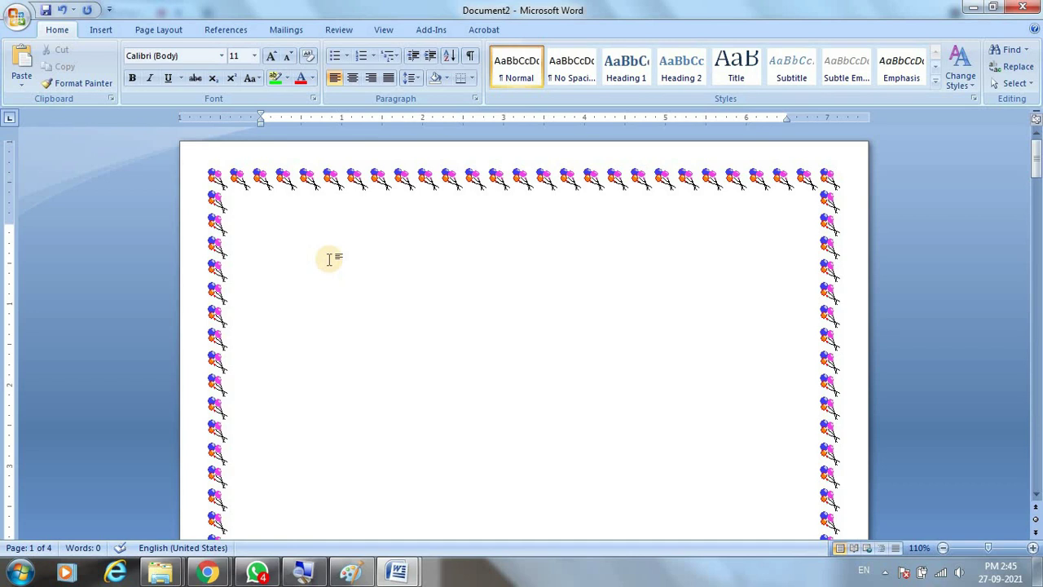
key("ctrl+shift+period")
key("ctrl+shift+period")
key("ctrl+shift+period")
key("ctrl+shift+period")
Type 'Page Layout Ribbon →' and begin 'Brea' at the top of page 1, fixing typos.
type("p")
key("BackSpace")
type("pag")
key("BackSpace")
key("BackSpace")
key("BackSpace")
type("Page")
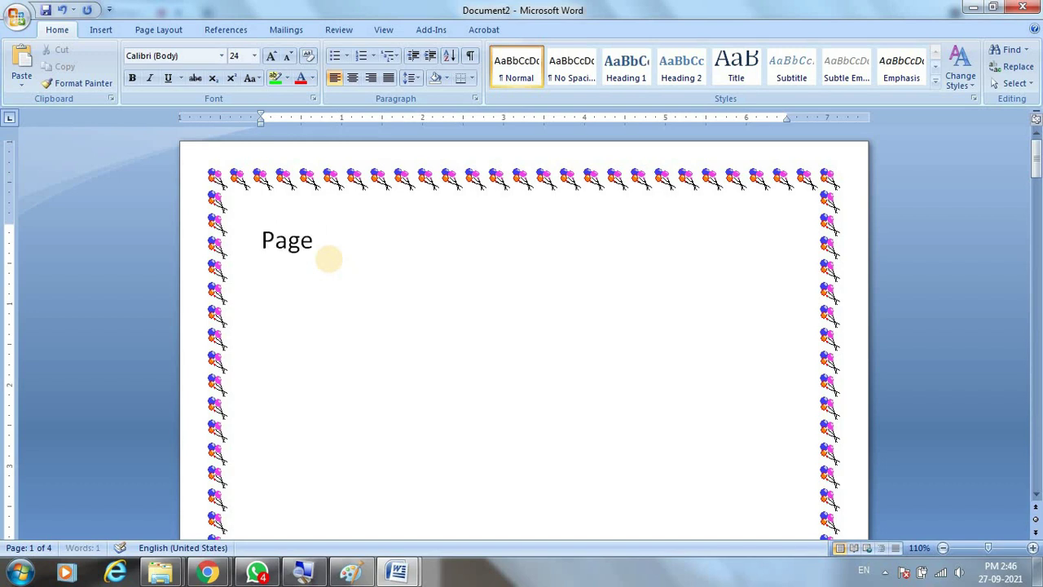
type(" Layou")
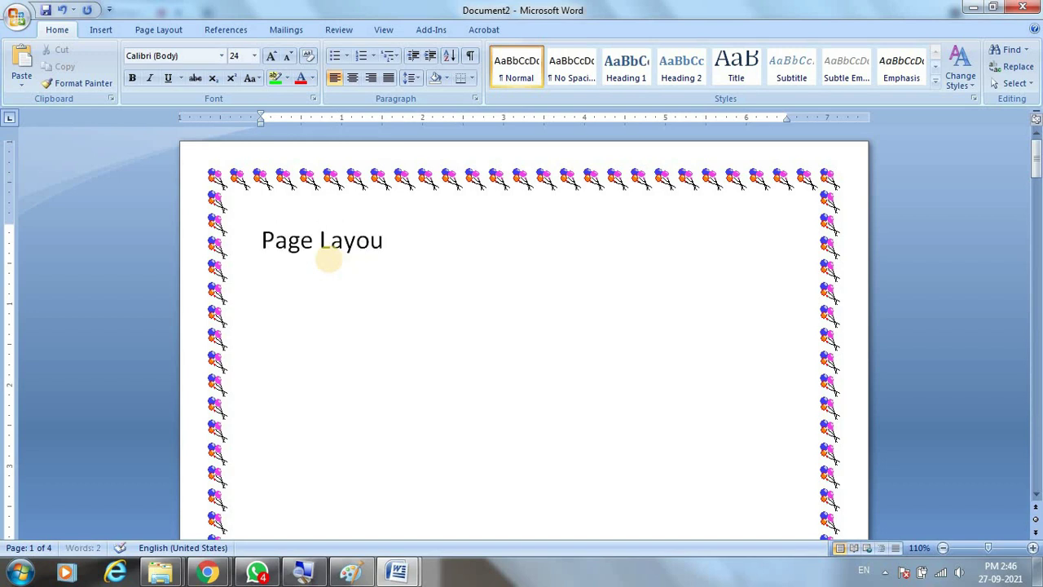
type("t Ribbb")
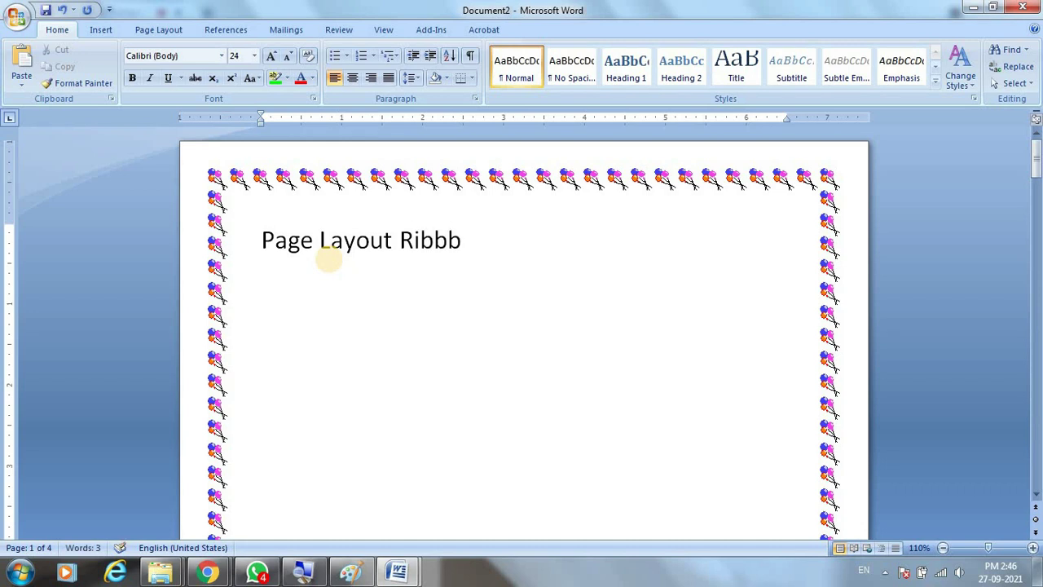
key("BackSpace")
type("on ")
type("-->")
type("Brea")
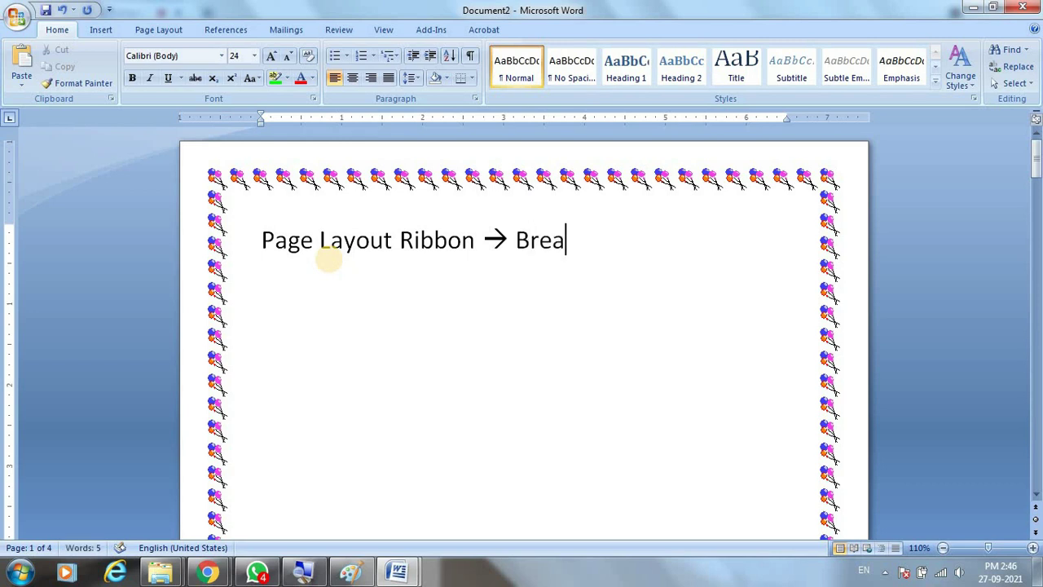
type("k")
key("BackSpace")
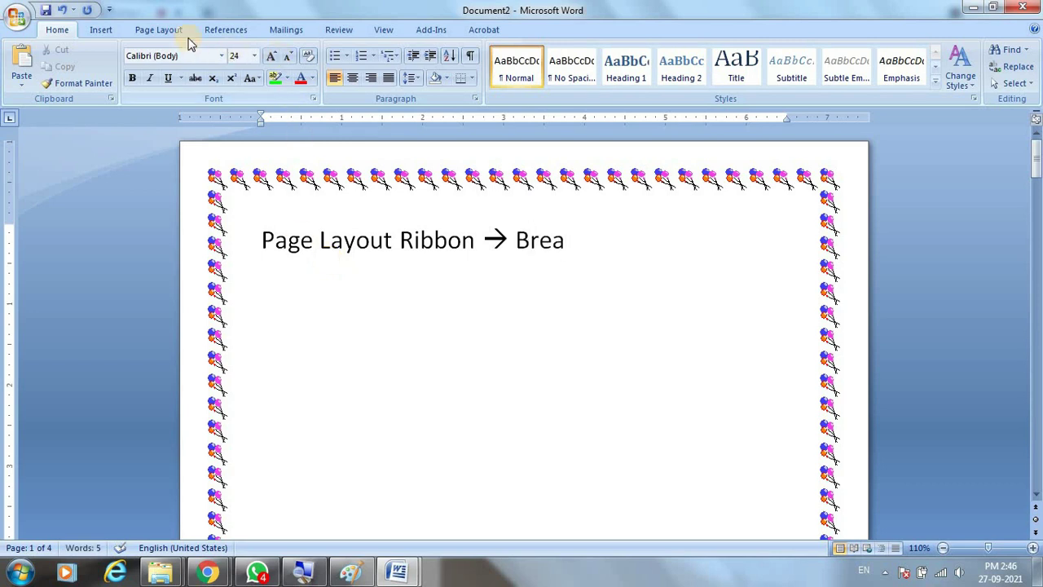
Finish the line as 'Breaks → Next Page', checking the option name in the Breaks list.
left_click(157, 30)
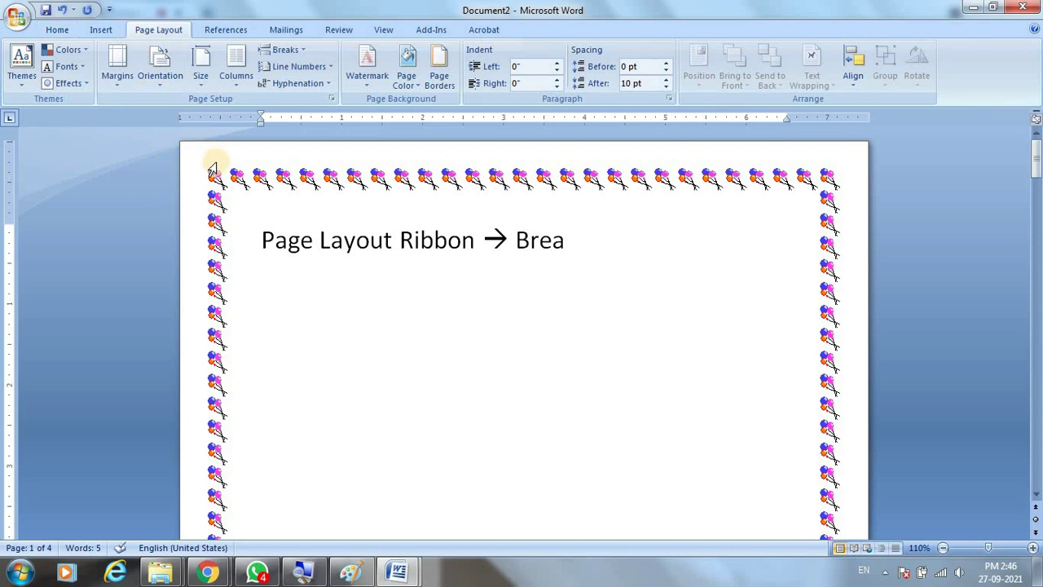
type("ks")
type(" --")
type(">")
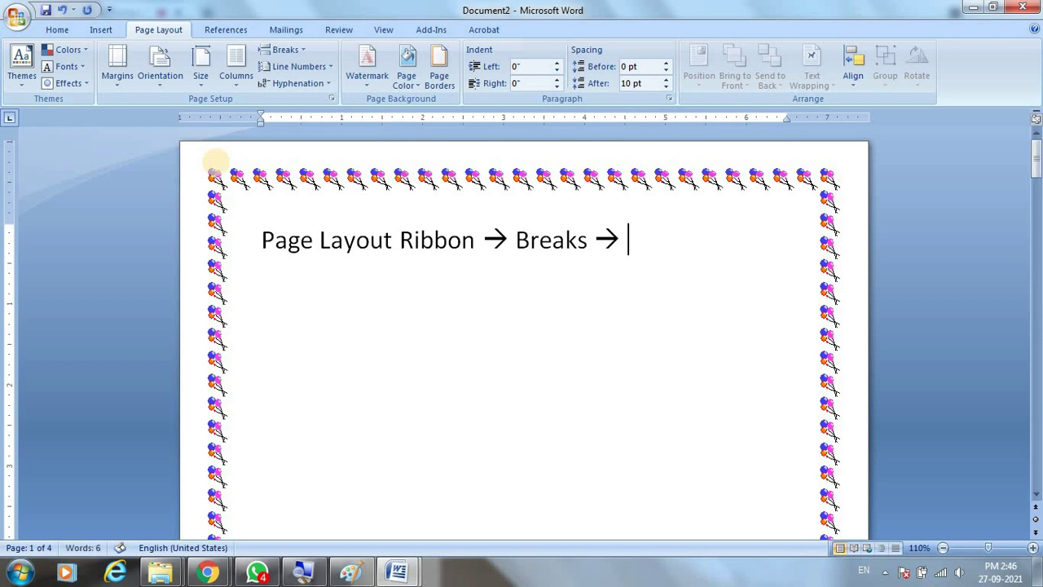
left_click(305, 51)
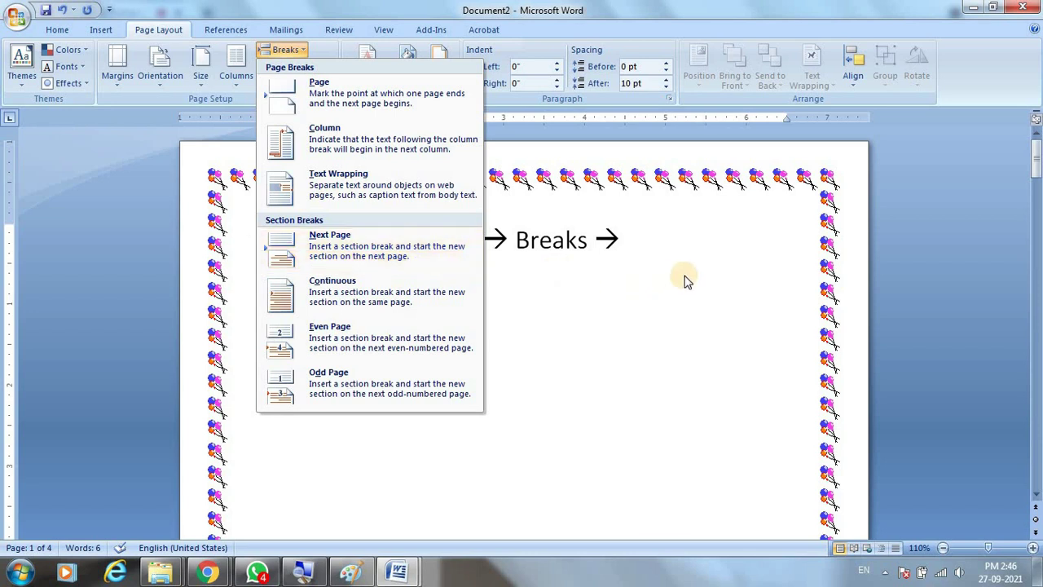
left_click(705, 251)
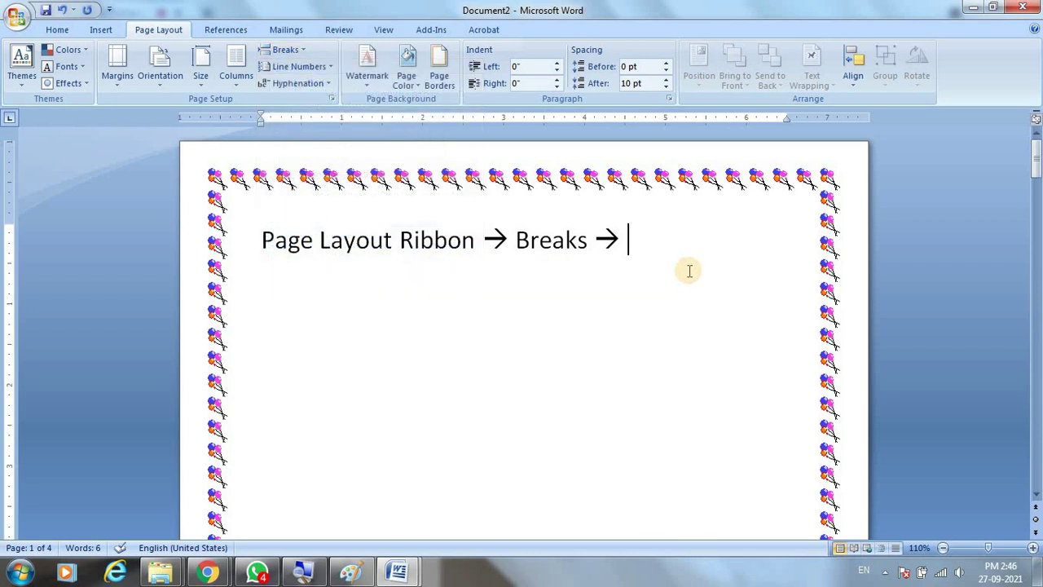
type("Nex")
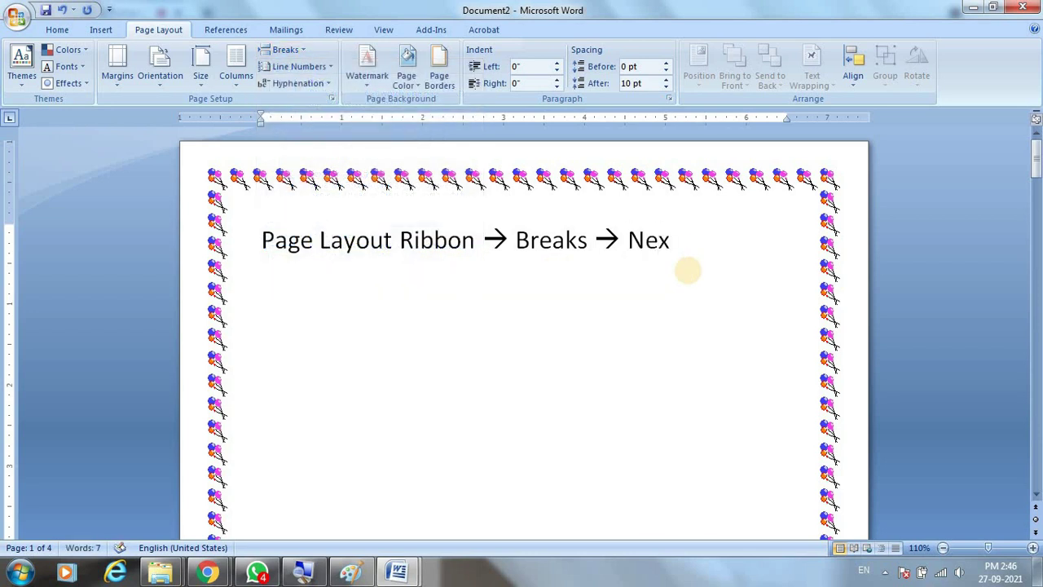
type("t Page")
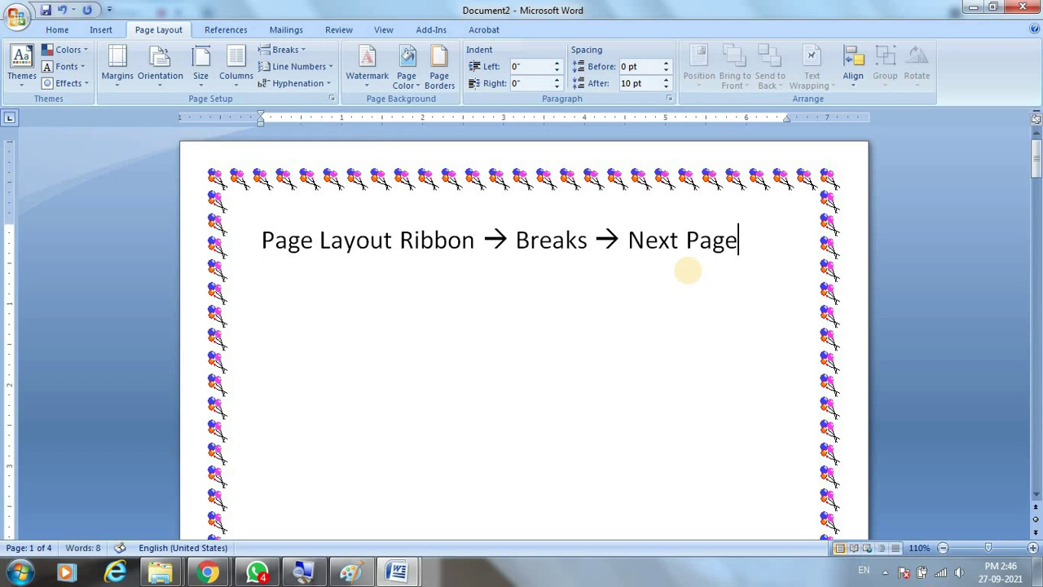
left_click(286, 50)
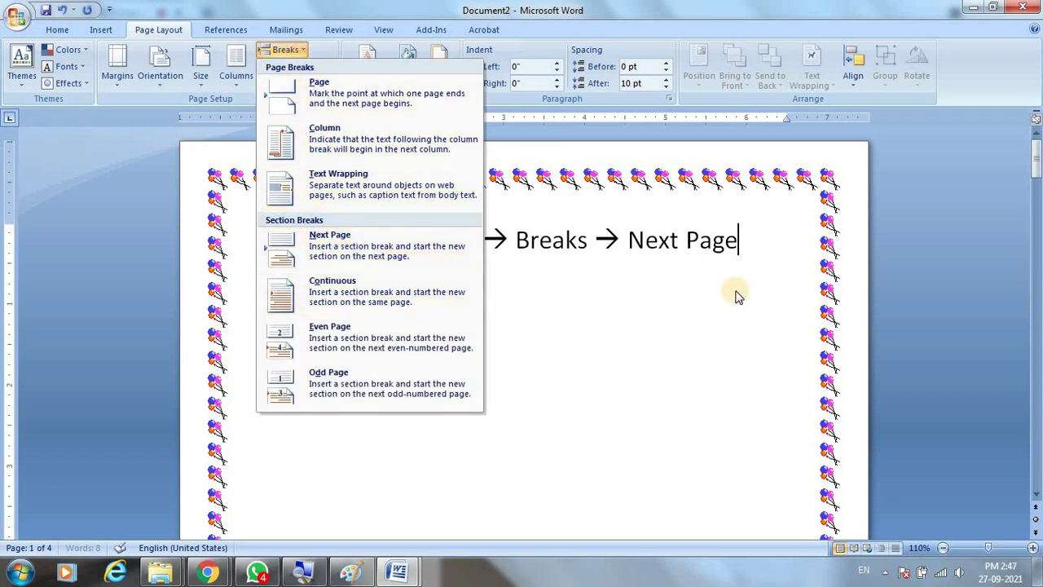
left_click(791, 258)
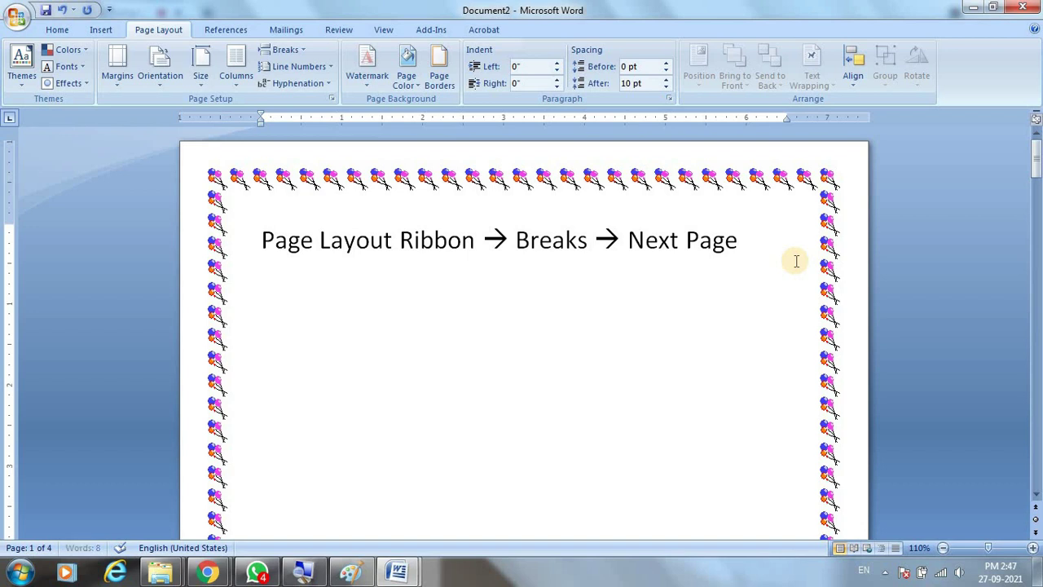
Start new lines below the 'Page Layout Ribbon → Breaks → Next Page' instruction.
key("Return")
key("Return")
Type 'Page Layout Ribbon Tab → Page Borders → Page' as the second instruction, fixing typos.
type("P")
type("age Lay")
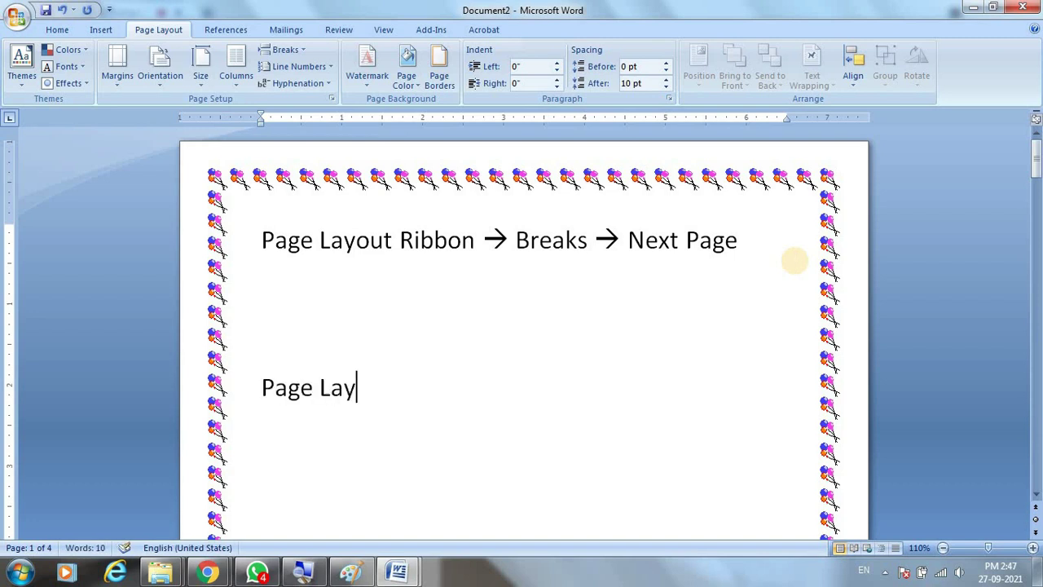
type("tou")
key("BackSpace")
key("BackSpace")
key("BackSpace")
type("ou")
type("t Ribbon ")
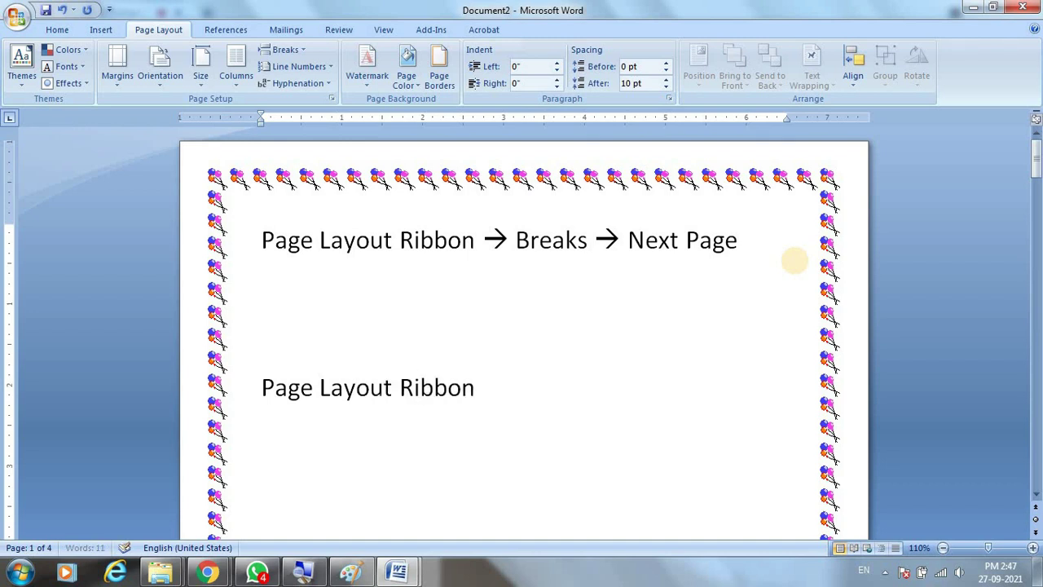
type("Tabb")
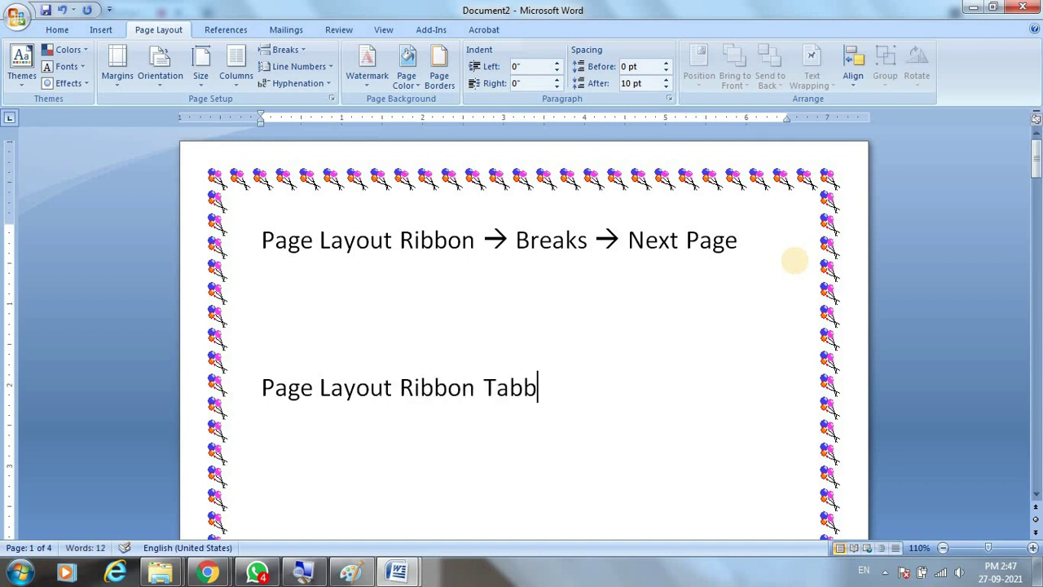
key("BackSpace")
type("->")
type("Pages")
key("BackSpace")
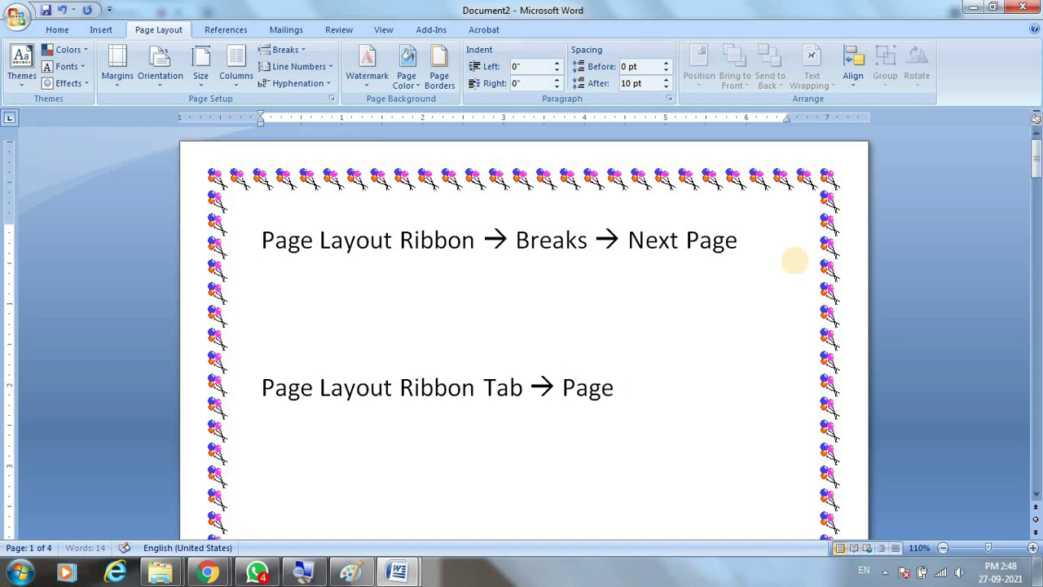
type("Border")
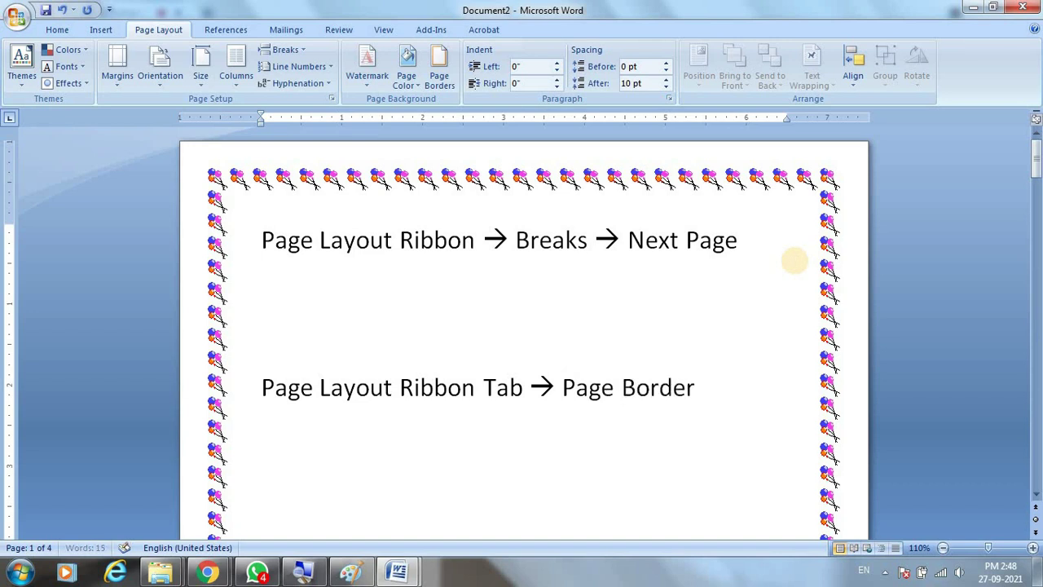
type("s")
type(" --")
type(">")
type("P")
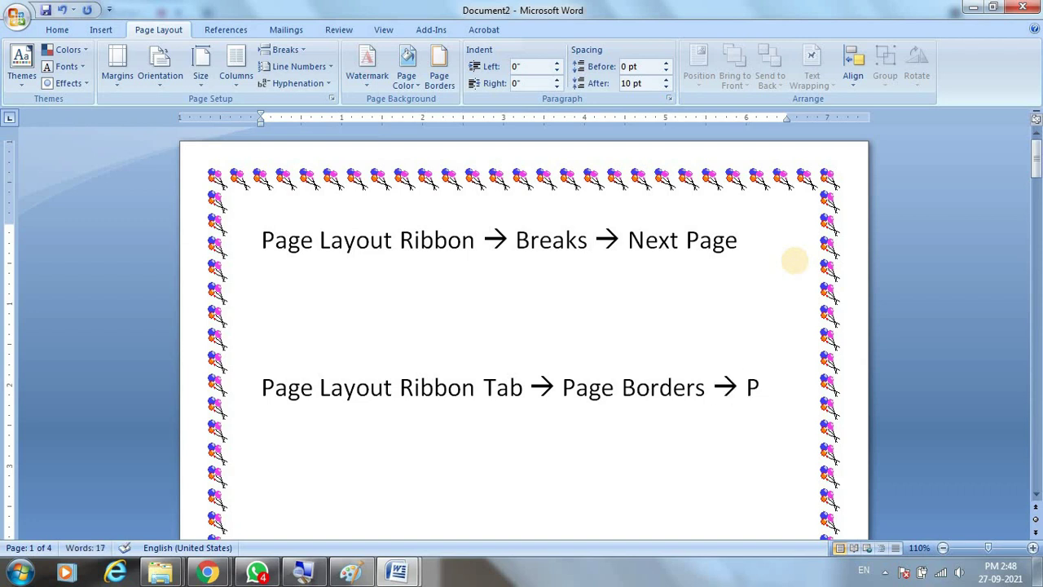
type("a")
type("ge T")
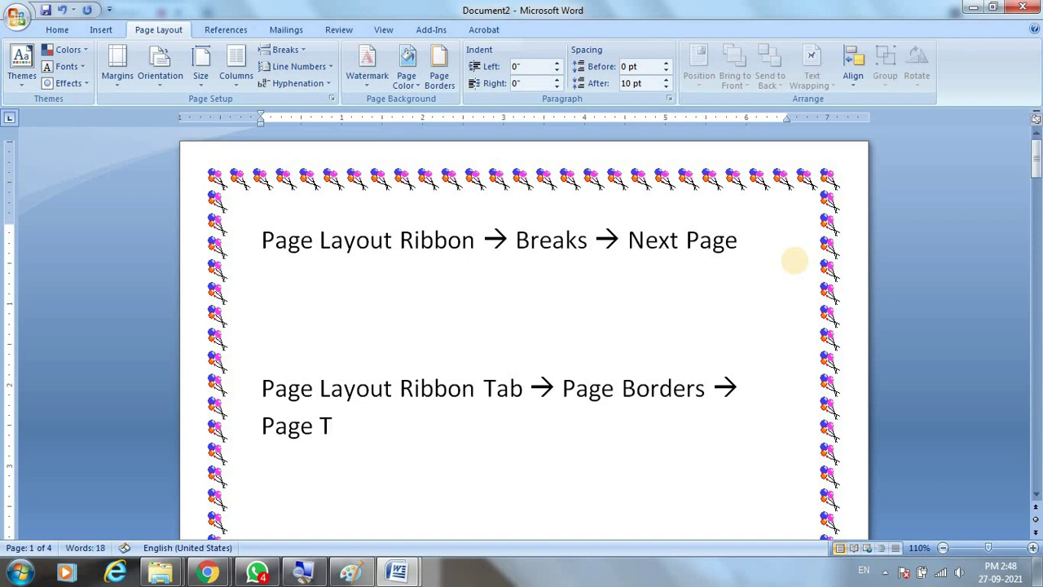
key("BackSpace")
Continue it with 'Border Tab → Choose Border from Art → Apply To: This Section → Ok'.
type("Borde")
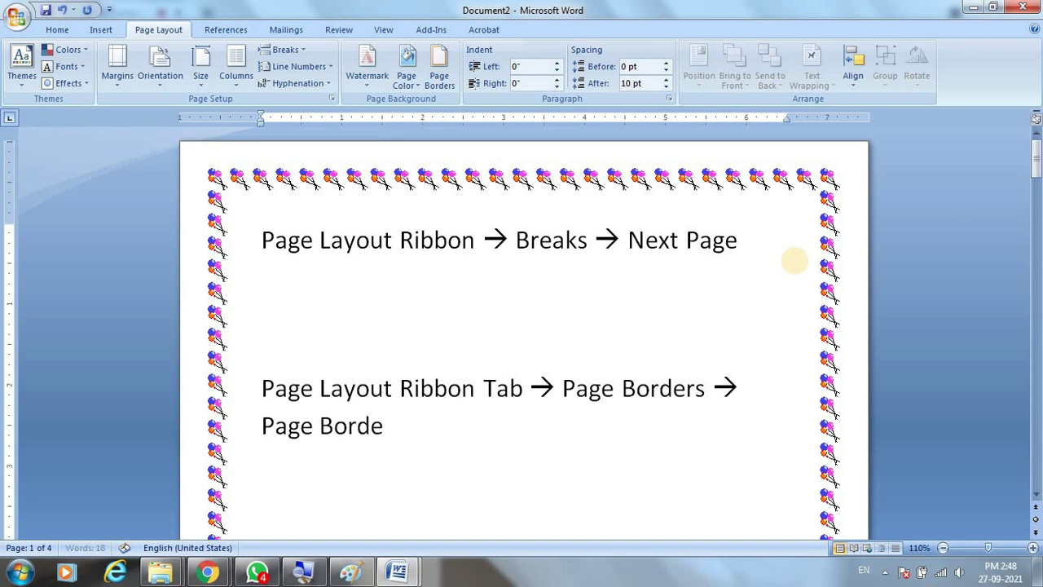
type("r TAB")
key("BackSpace")
key("BackSpace")
type("ab ")
type("-->")
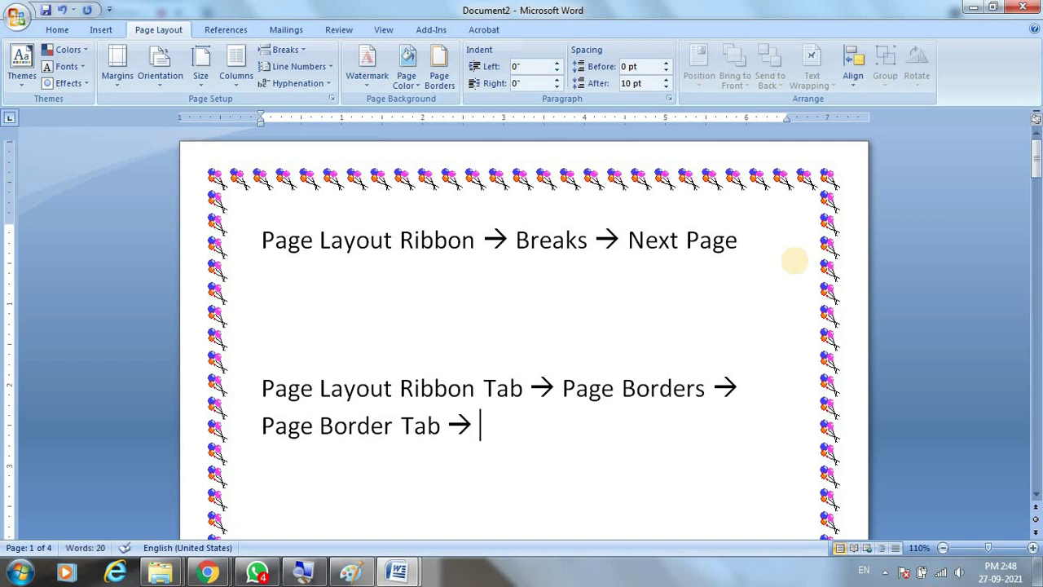
type("Choose")
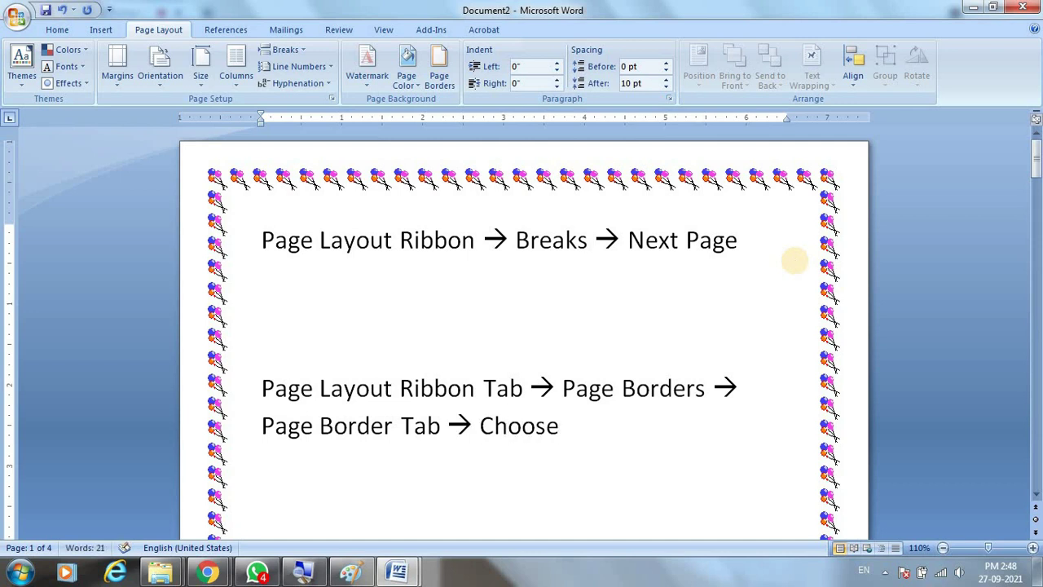
type("P")
key("BackSpace")
type("Border f")
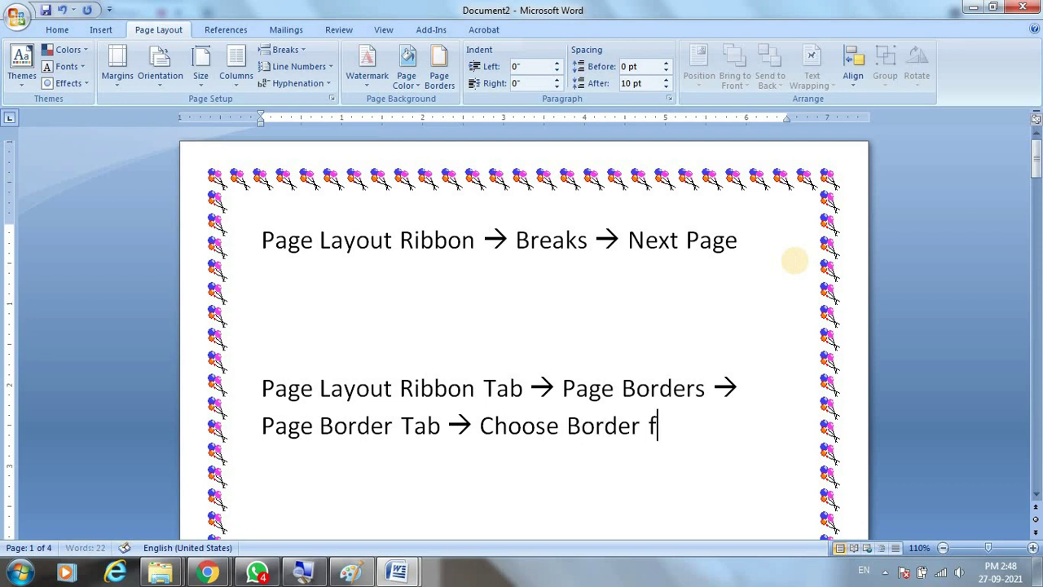
type("rom Art")
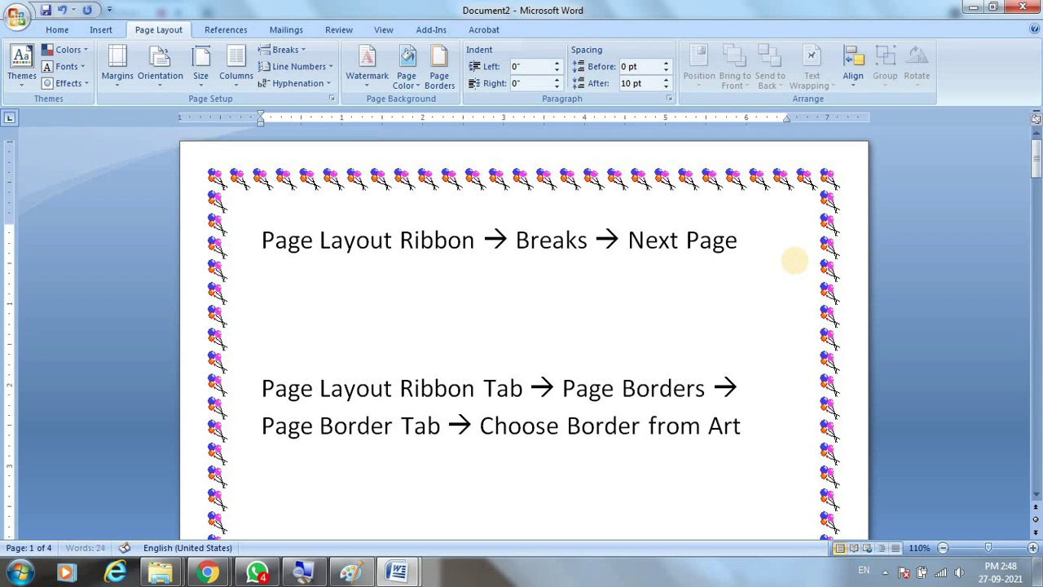
type(" --")
type(">")
type(" App")
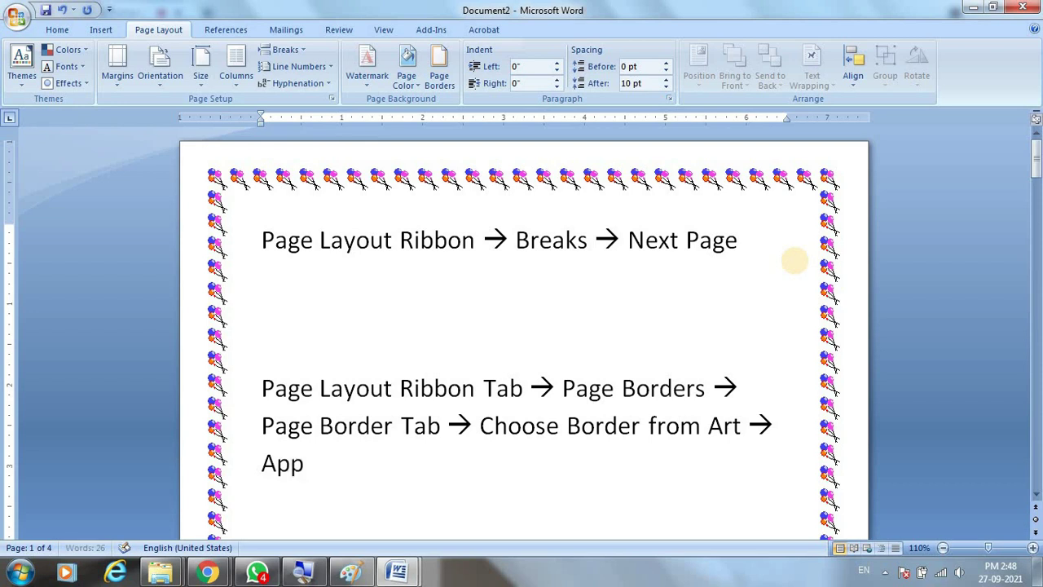
type("ly ")
type("TO")
key("BackSpace")
type("o: ")
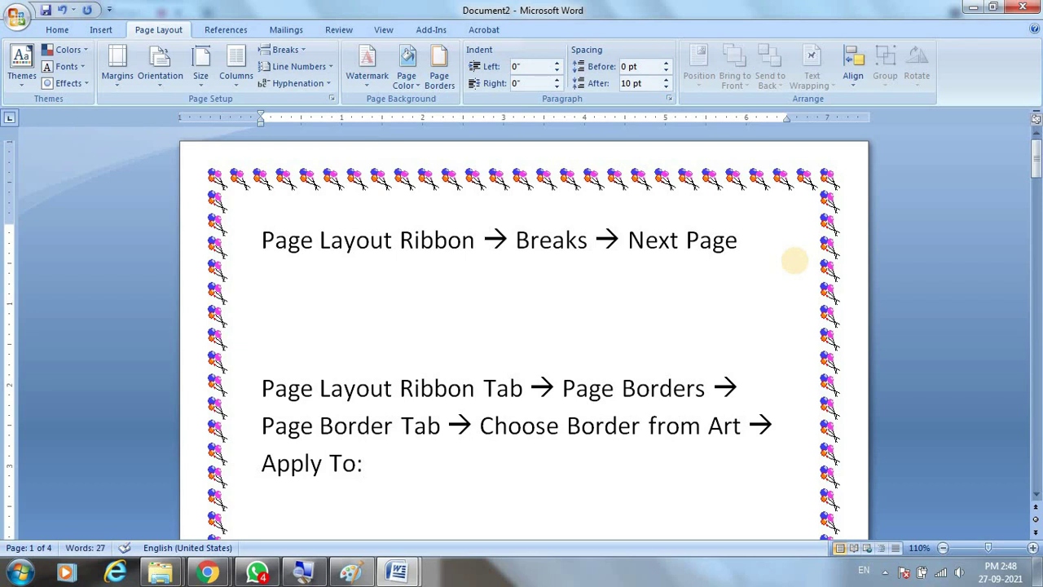
type("This ")
type("Sectio")
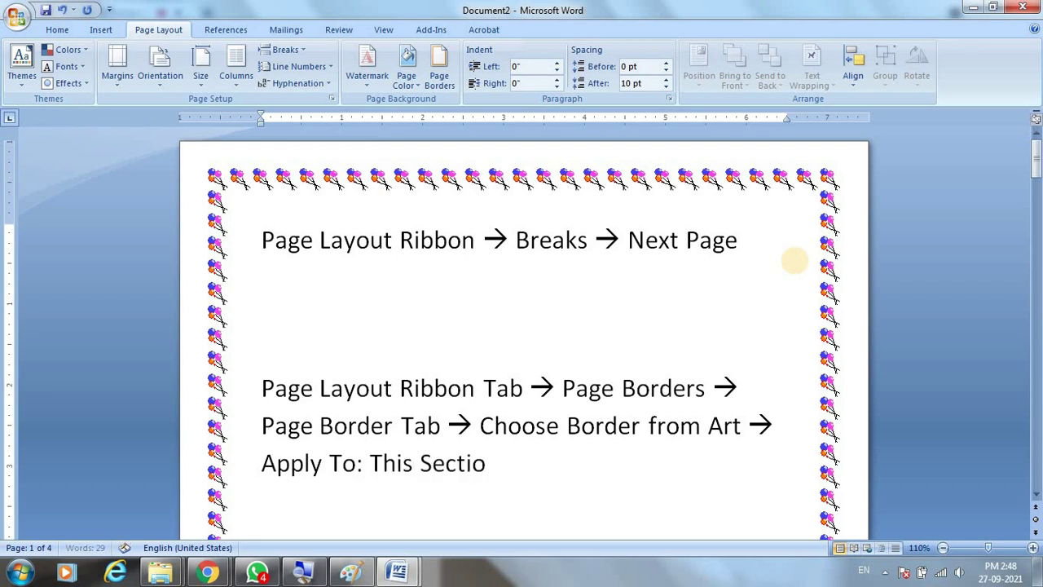
type("n")
type("-->")
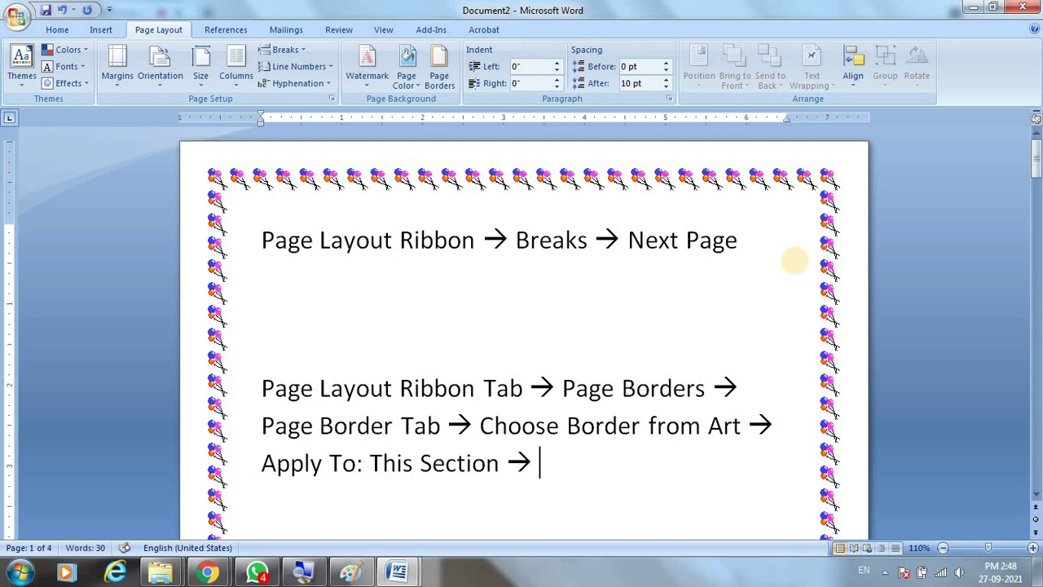
type(" Ok")
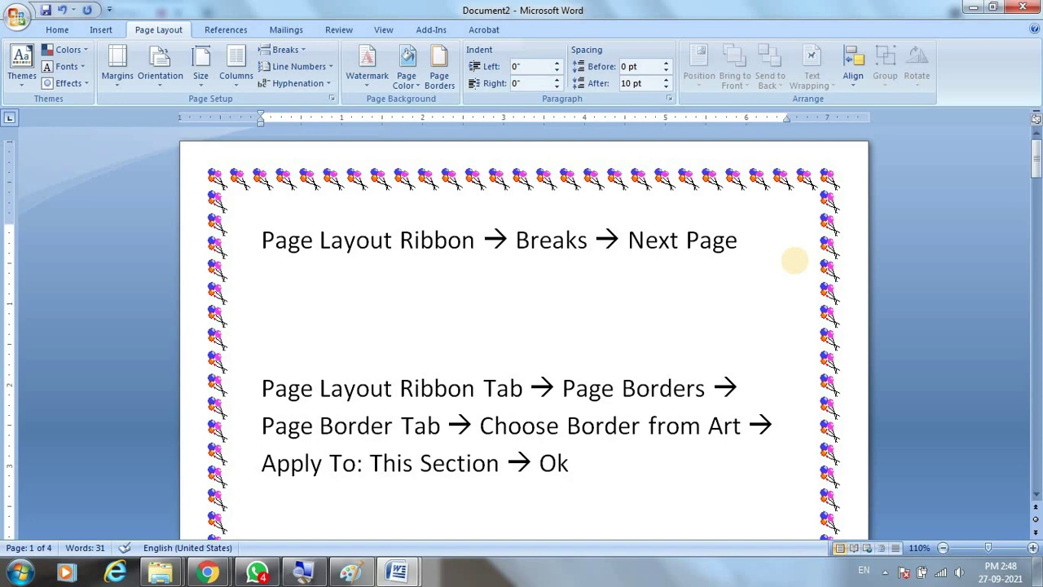